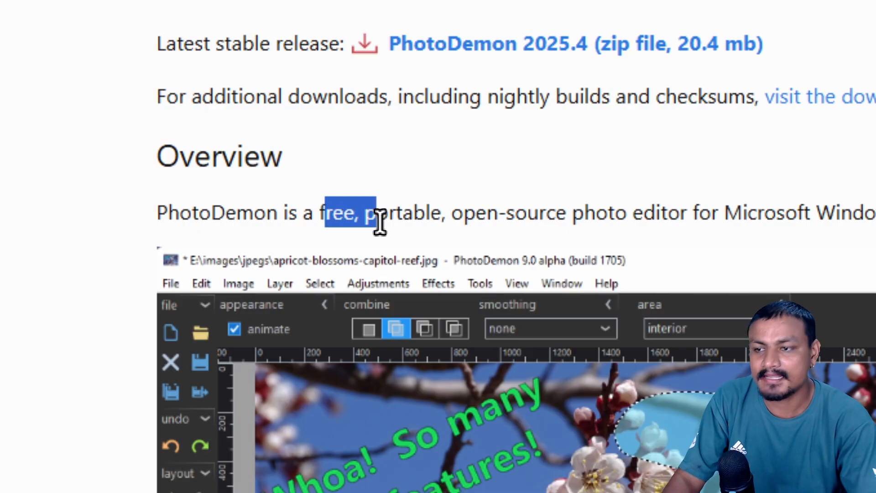
- Read the overview on the PhotoDemon home page describing it as a free, portable, open-source photo editor for Windows
left_click(631, 230)
left_click_drag(789, 215, 450, 218)
left_click(247, 235)
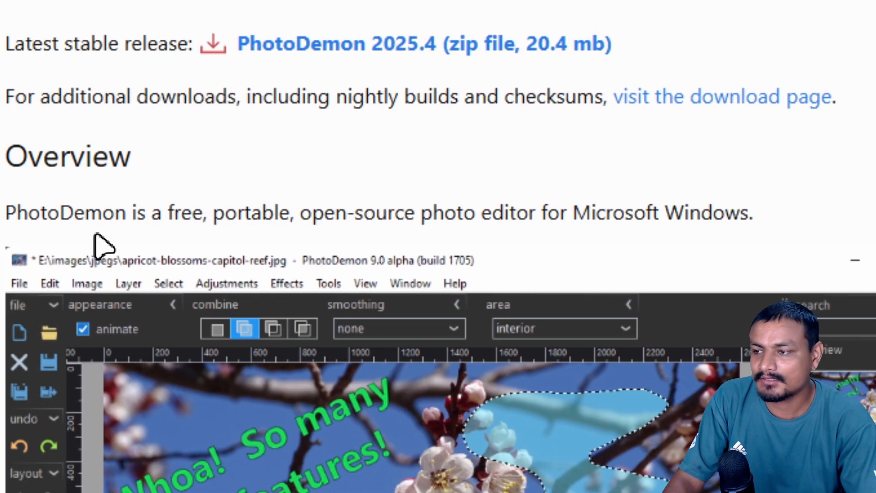
left_click_drag(95, 234, 4, 213)
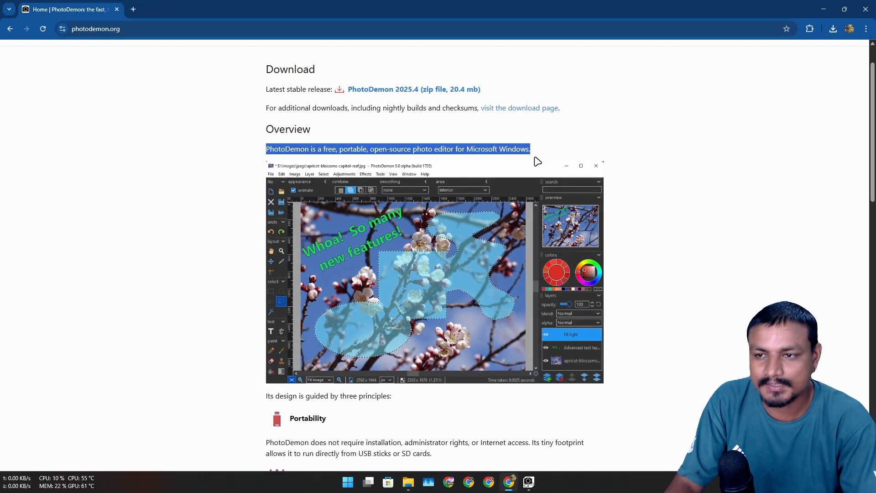
scroll(536, 161, "up", 1)
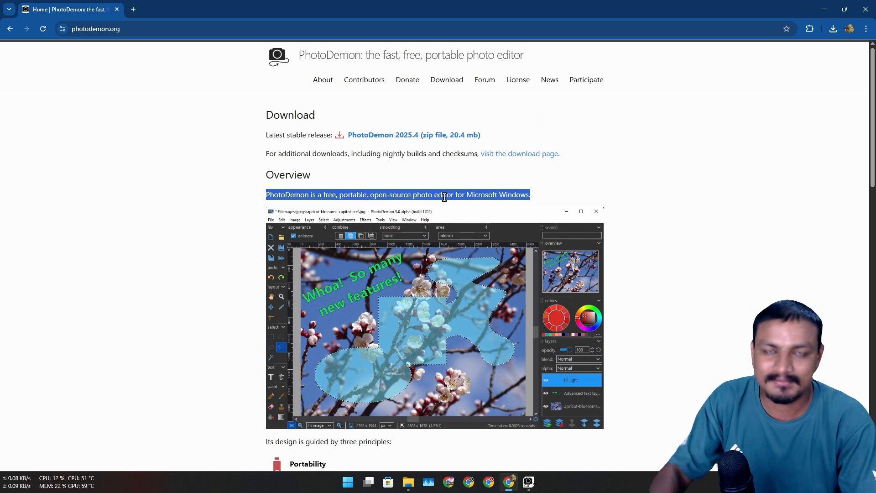
left_click(459, 194)
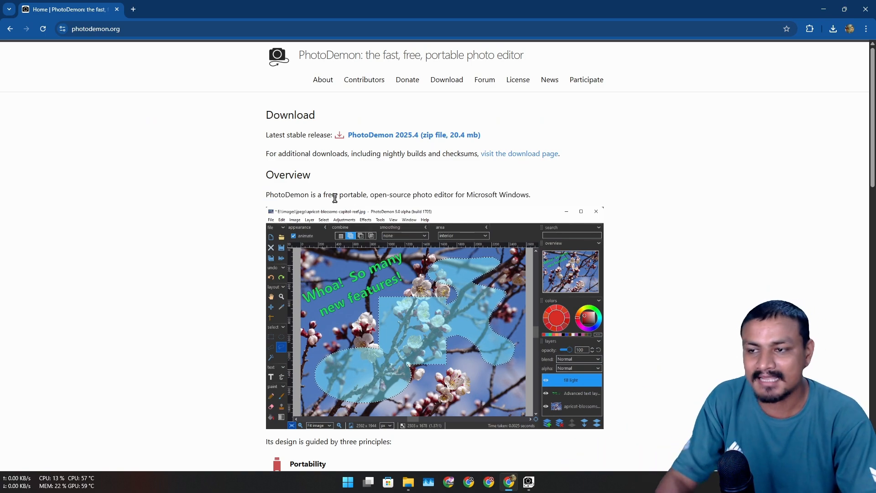
left_click_drag(338, 195, 363, 197)
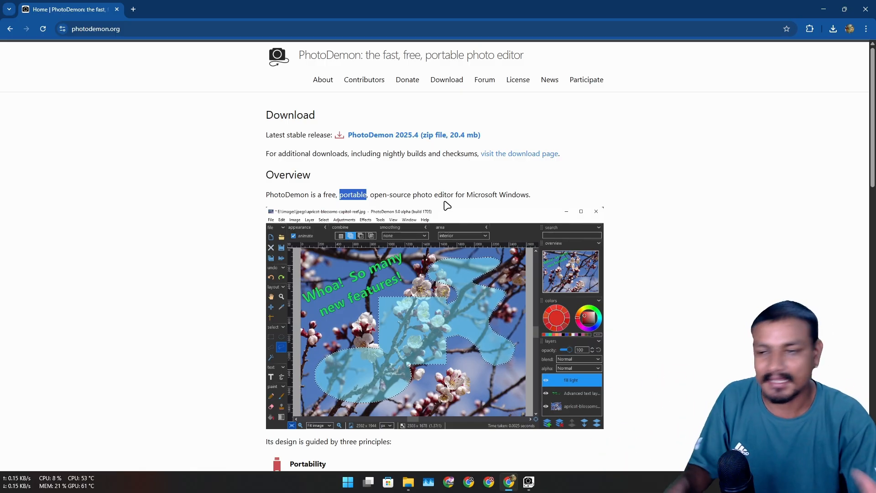
left_click(429, 184)
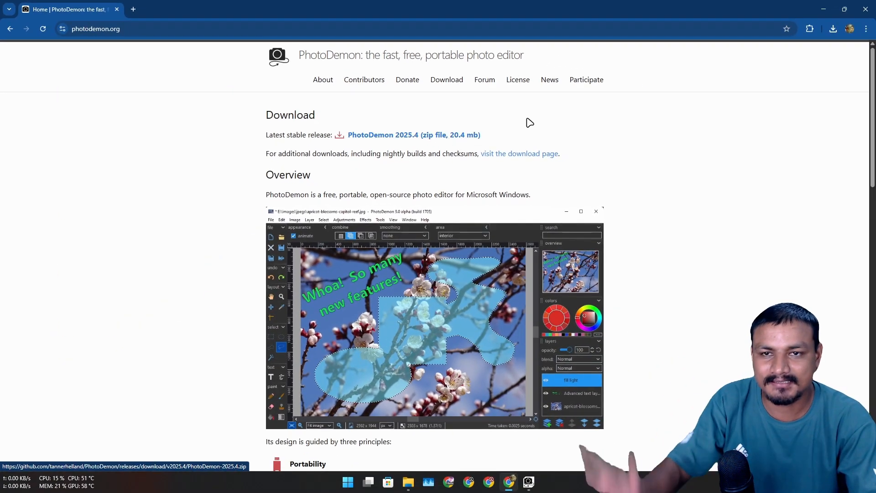
- Switch to PhotoDemon and create a new 1920 x 1080 pixel image at 320 PPI with a transparent background
left_click(824, 9)
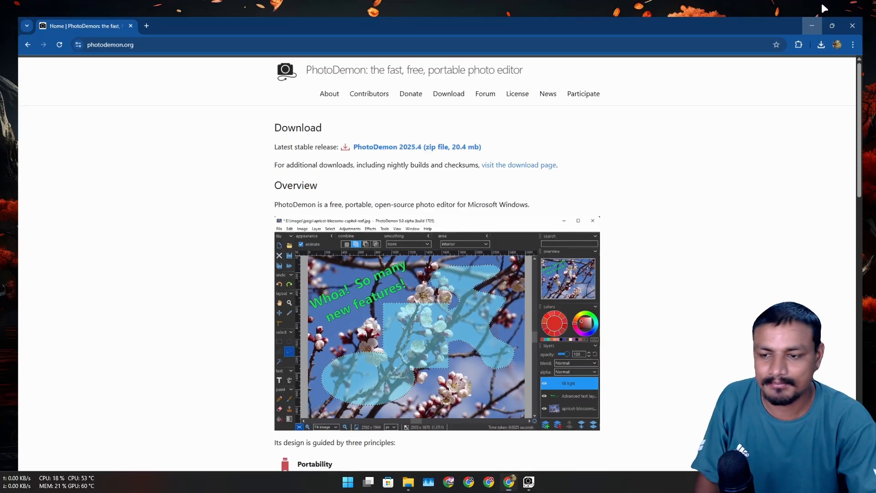
left_click(530, 482)
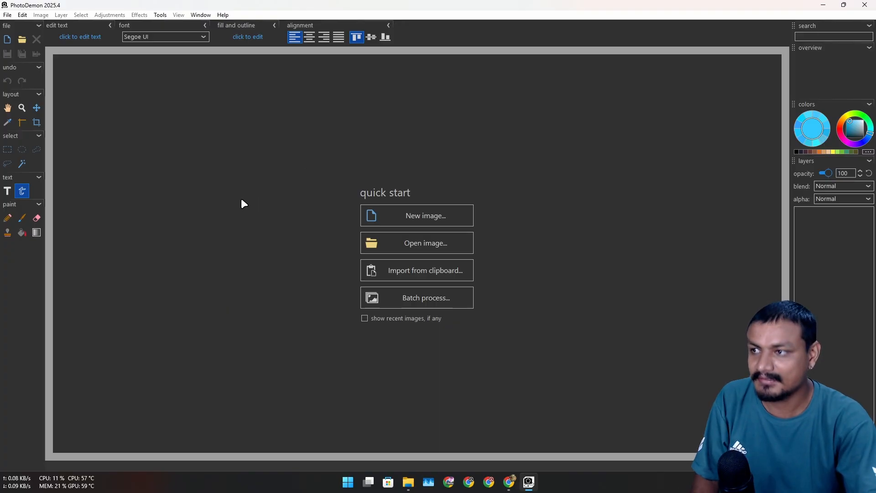
left_click(421, 221)
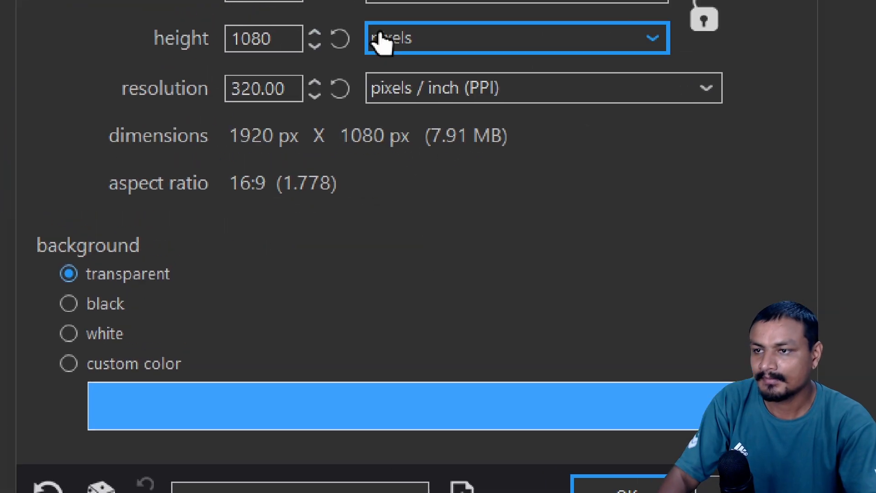
left_click(261, 0)
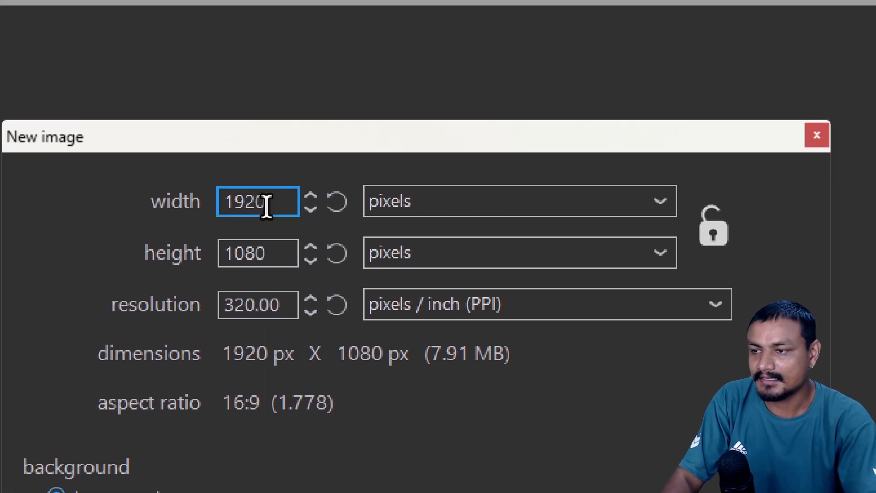
left_click(275, 306)
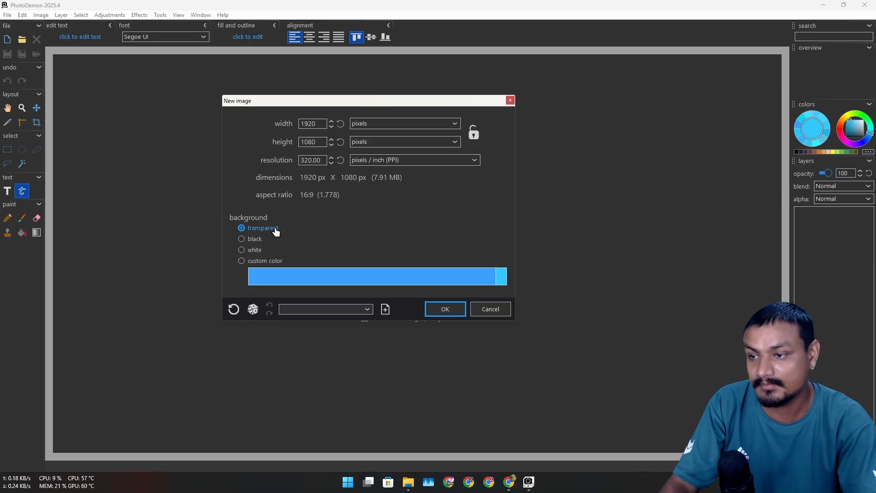
left_click(444, 314)
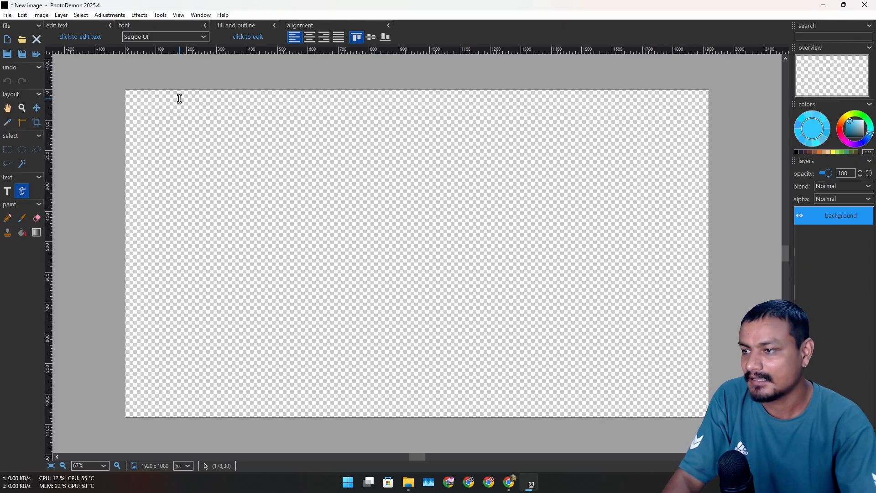
- Draw a rectangular selection about 771 x 372 px on the canvas and clear it
left_click(14, 147)
left_click_drag(277, 149, 512, 261)
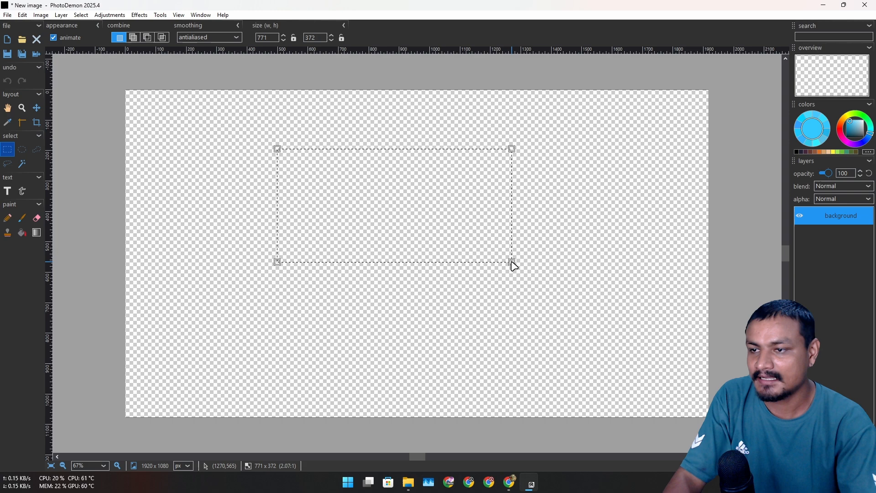
left_click(544, 305)
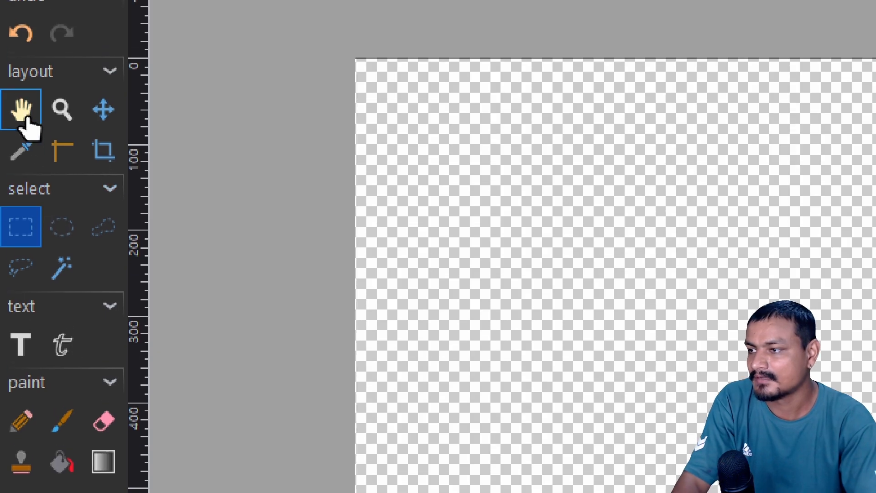
left_click(23, 87)
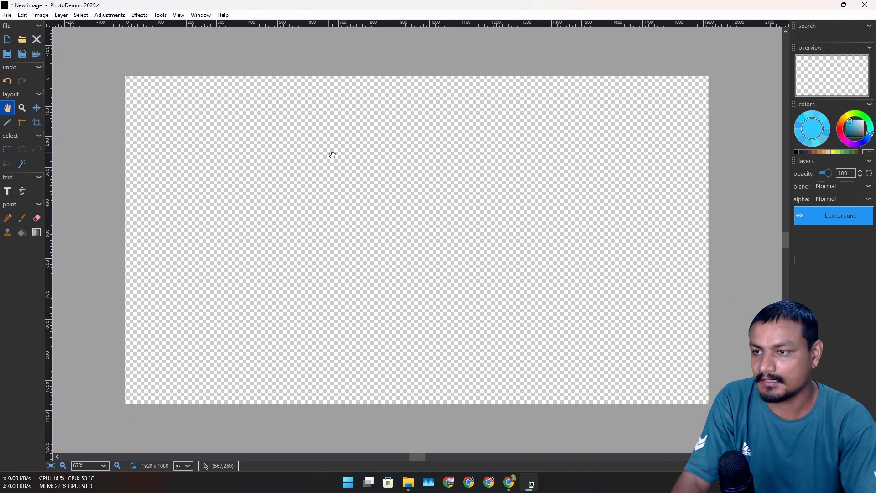
left_click_drag(332, 155, 353, 164)
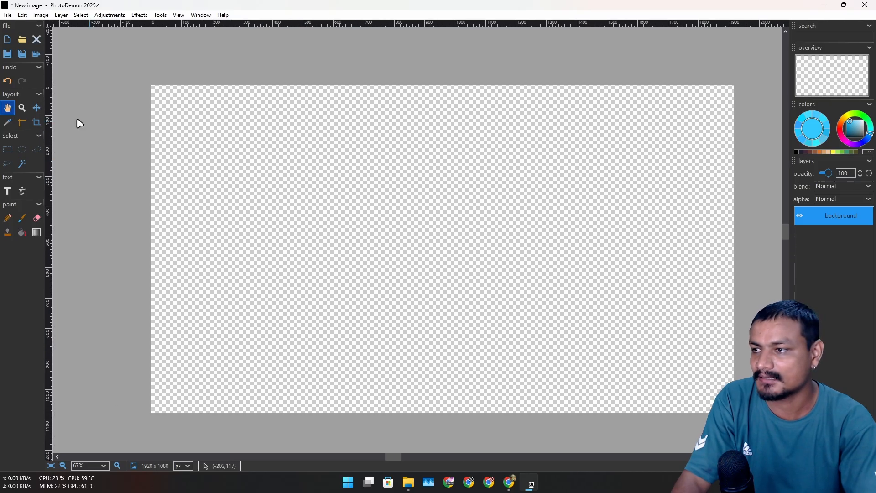
left_click(37, 107)
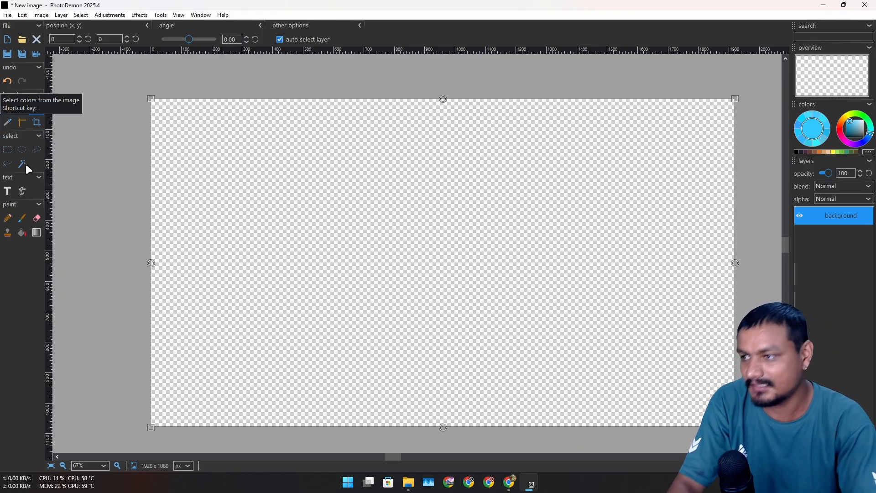
key("h")
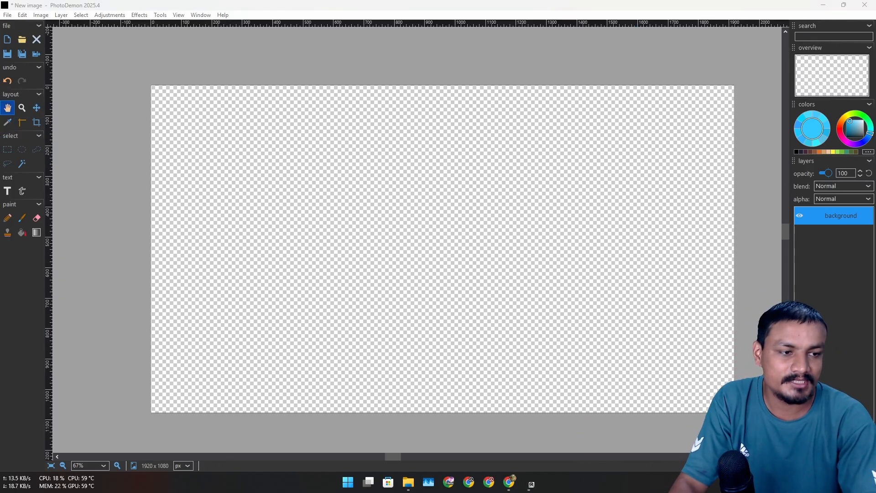
- Paste the cat image from the clipboard, enlarge it to about 1412 x 952 px and move it to about position 216, 69
left_click(375, 256)
key("ctrl+v")
left_click_drag(377, 251, 533, 283)
key("ctrl+z")
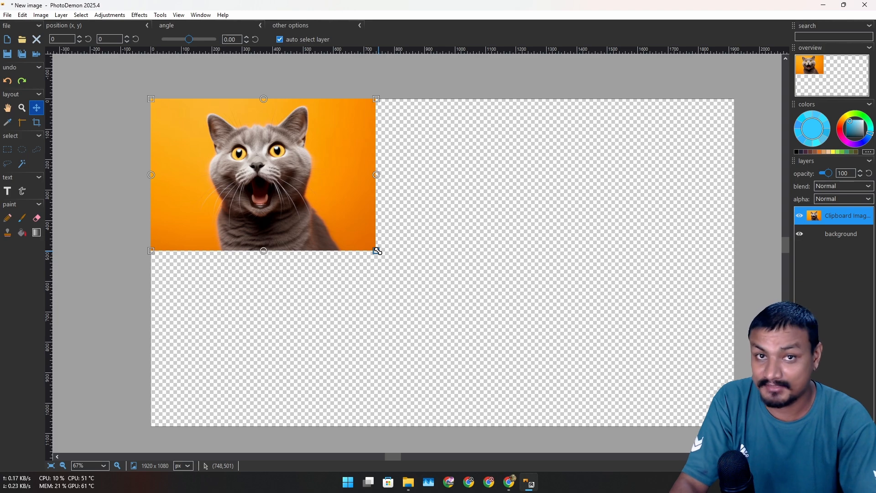
left_click_drag(377, 251, 580, 396)
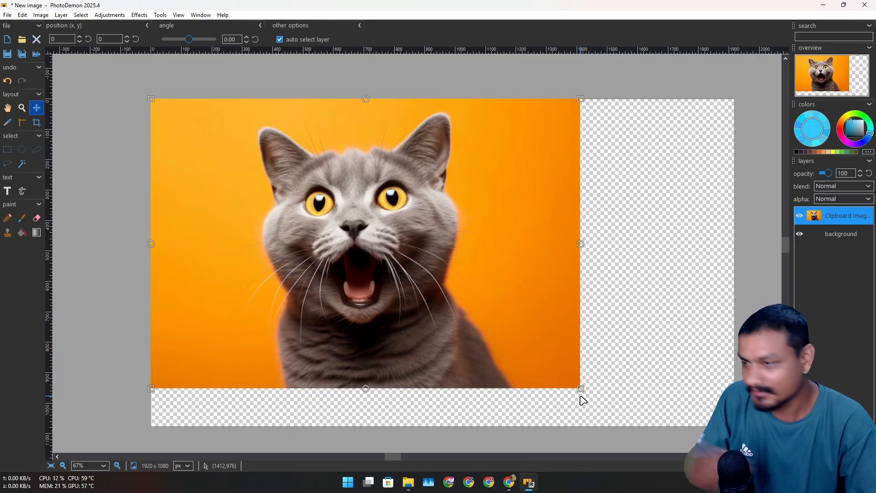
left_click_drag(355, 242, 424, 265)
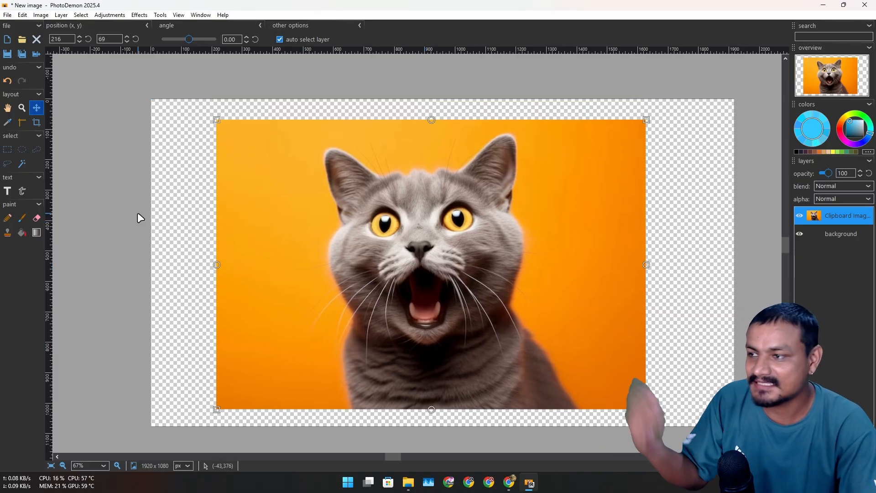
- Select the orange background around the cat with the Magic Wand at tolerance 15, combining separately sampled areas into one selection
left_click(22, 164)
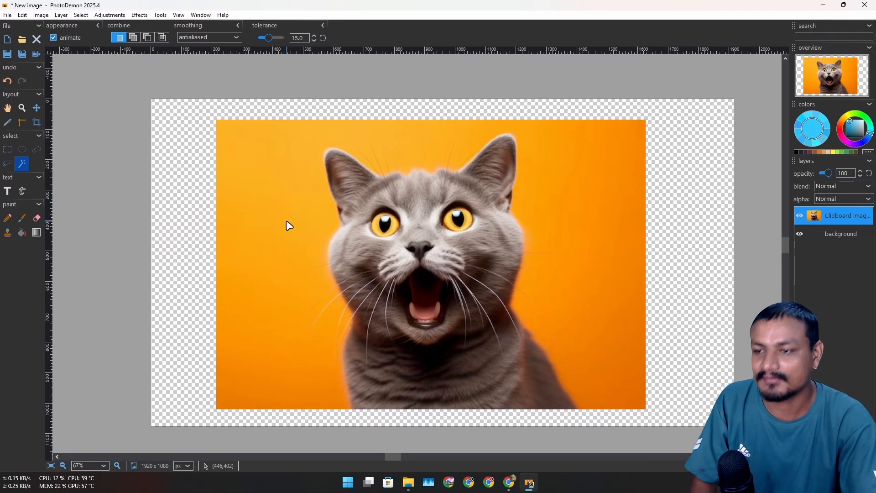
left_click(287, 221)
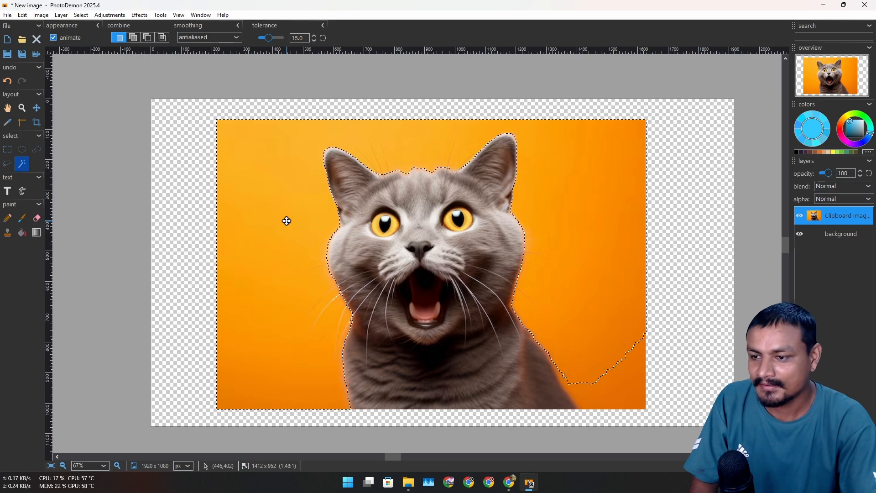
left_click(617, 390, "shift")
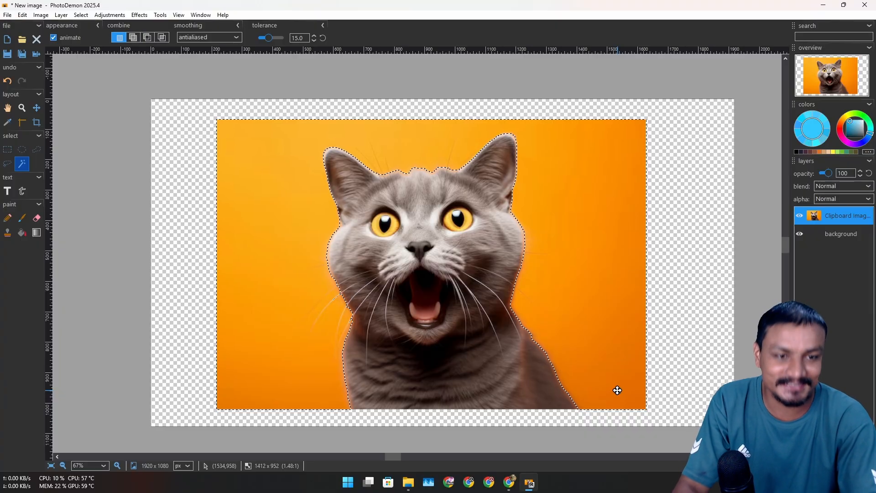
key("ctrl+z")
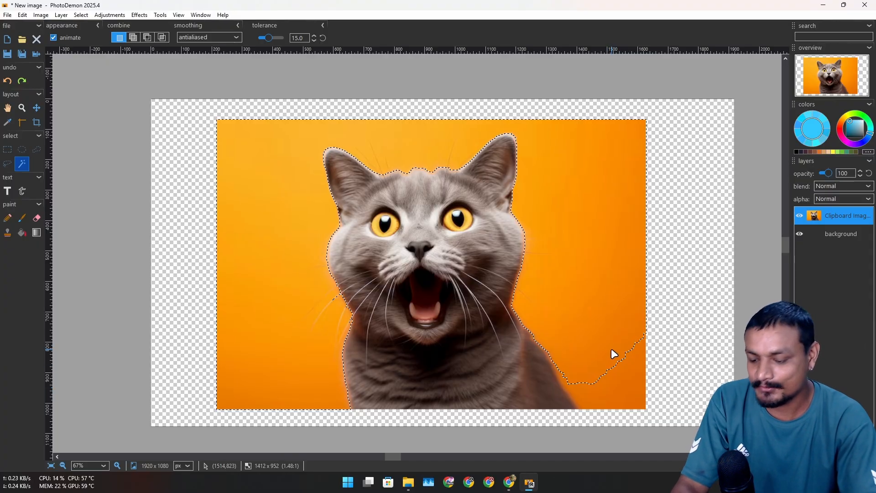
left_click(609, 337, "alt")
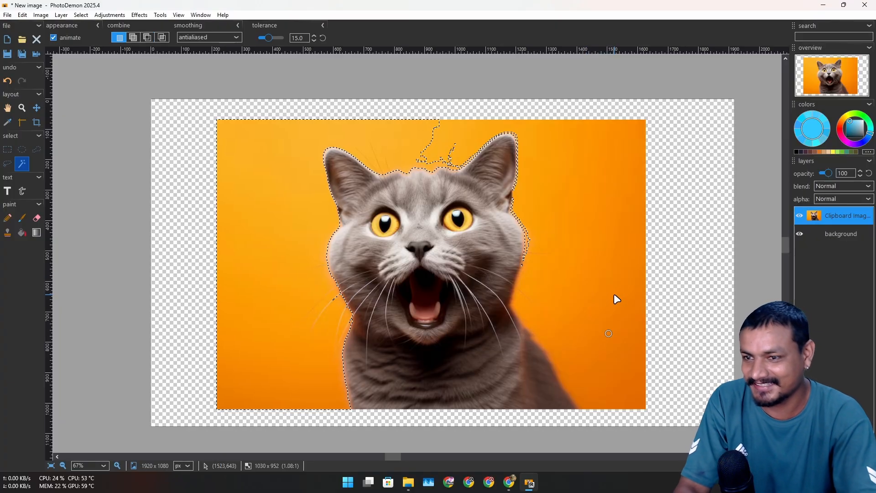
left_click(593, 300)
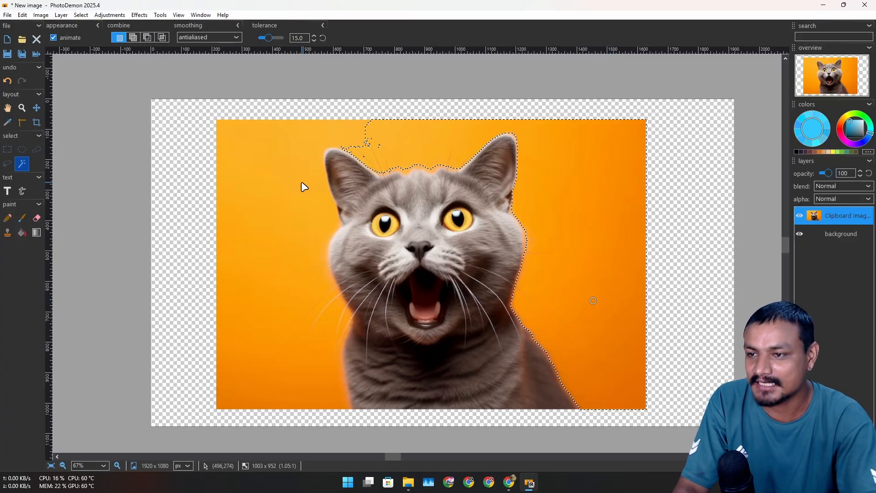
left_click(283, 300, "shift")
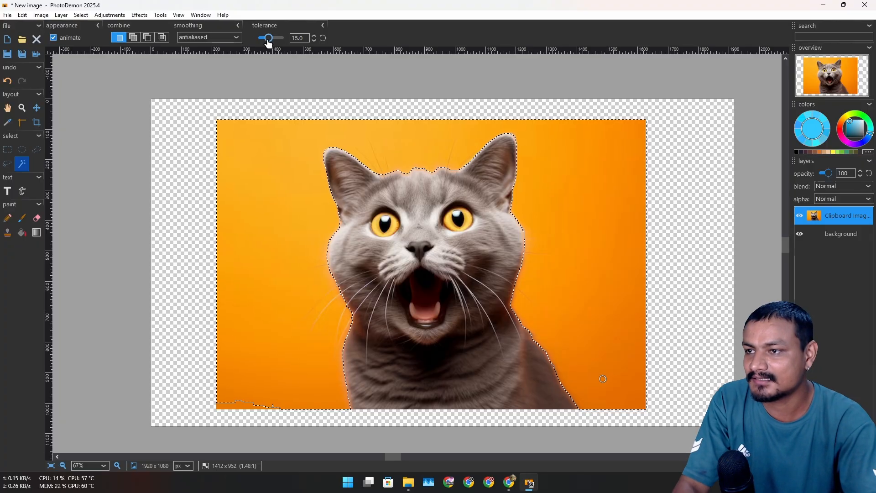
- Refine the orange background selection by adjusting the Magic Wand tolerance, trying values of 24, 18.4 and 17
left_click_drag(268, 39, 271, 38)
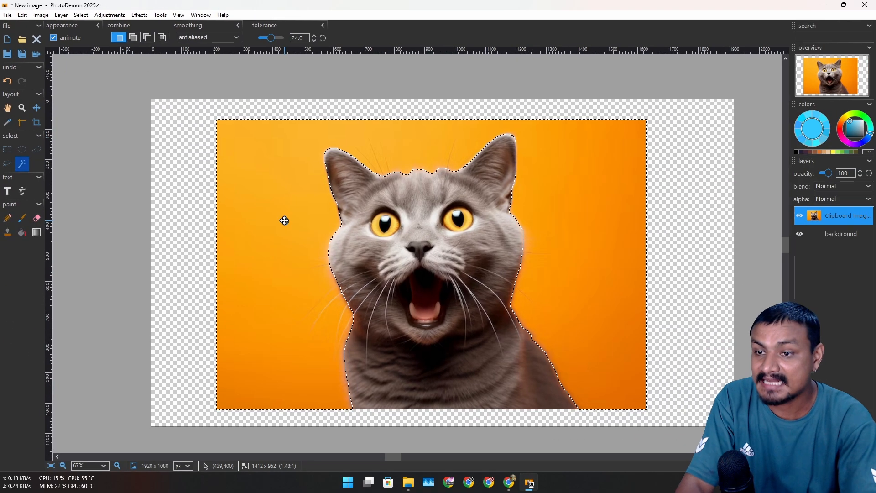
left_click(270, 38)
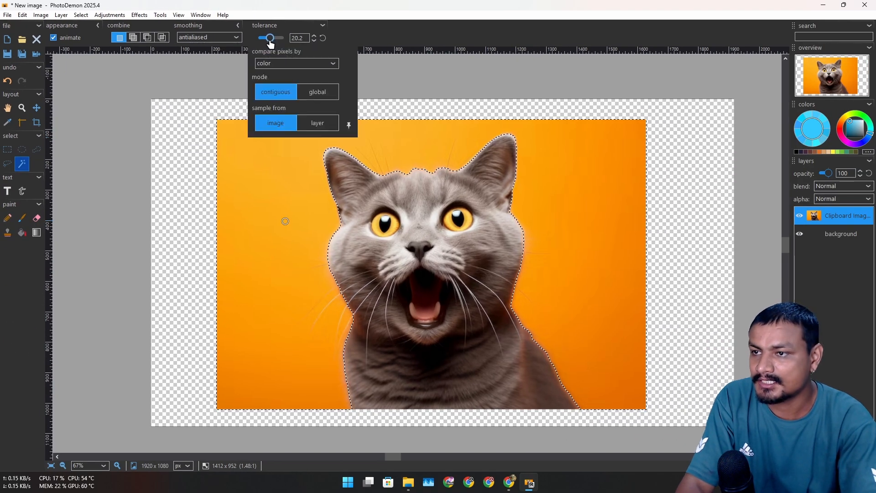
left_click_drag(270, 39, 265, 40)
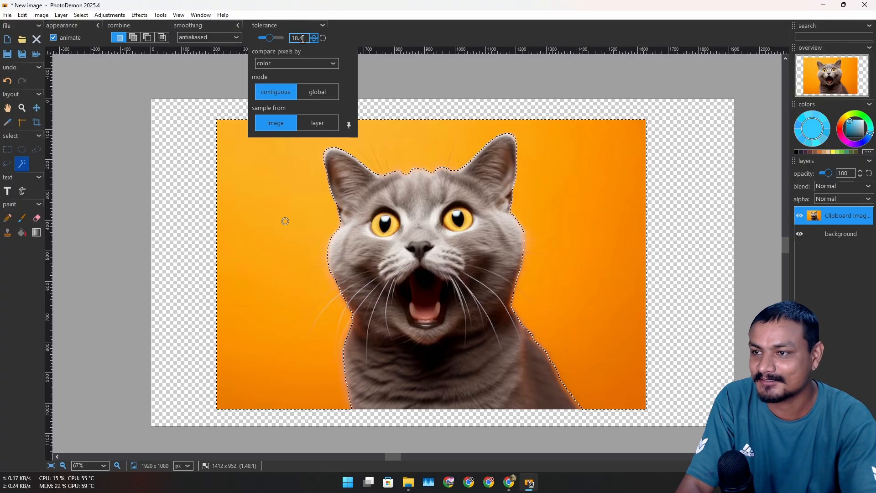
left_click_drag(303, 39, 290, 39)
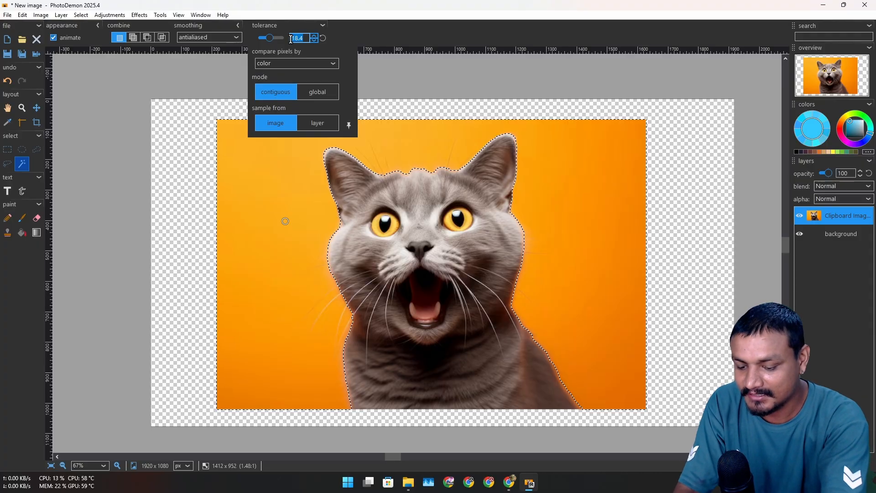
type("17")
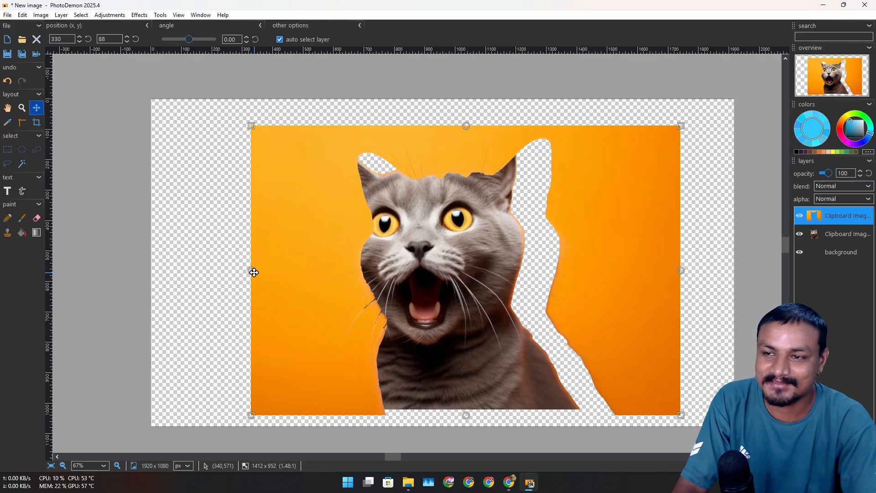
- Undo the separated background layer and its move, then delete the selected orange background from the cat layer and deselect
key("ctrl+z")
key("ctrl+z")
key("ctrl+z")
key("Delete")
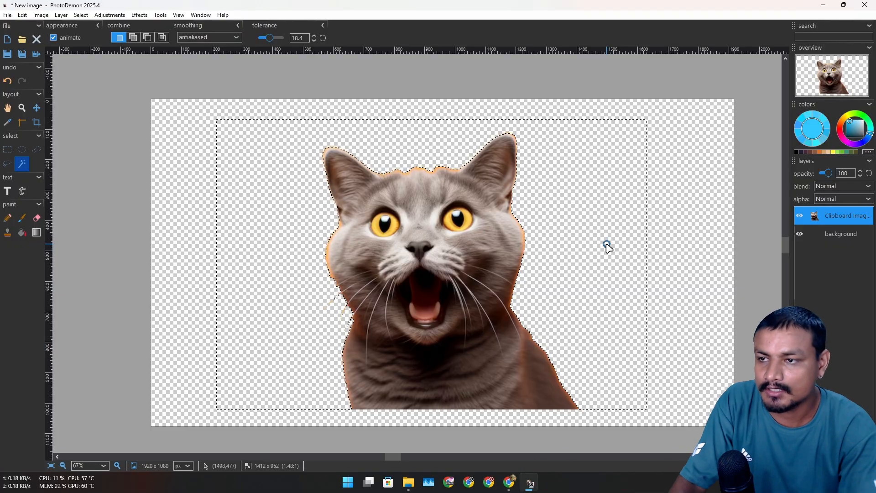
key("ctrl+d")
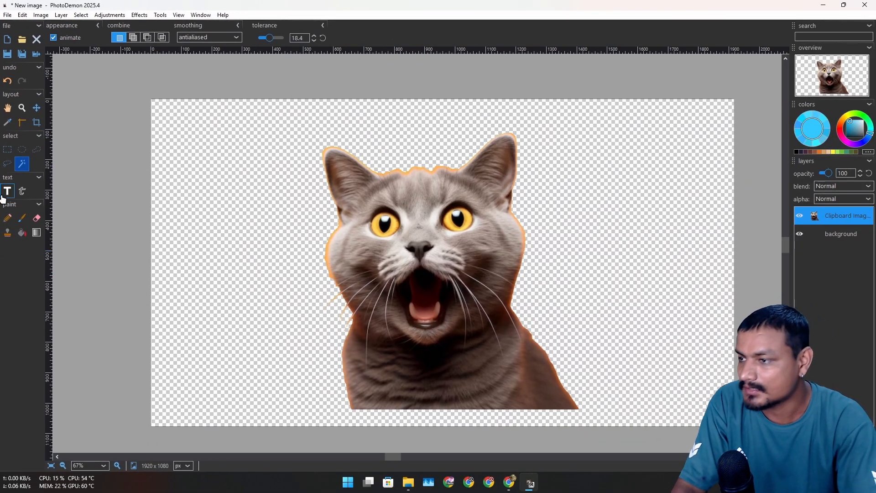
- Erase the leftover orange fringe along the outer edge of the cat's cheek with the Eraser
left_click(35, 219)
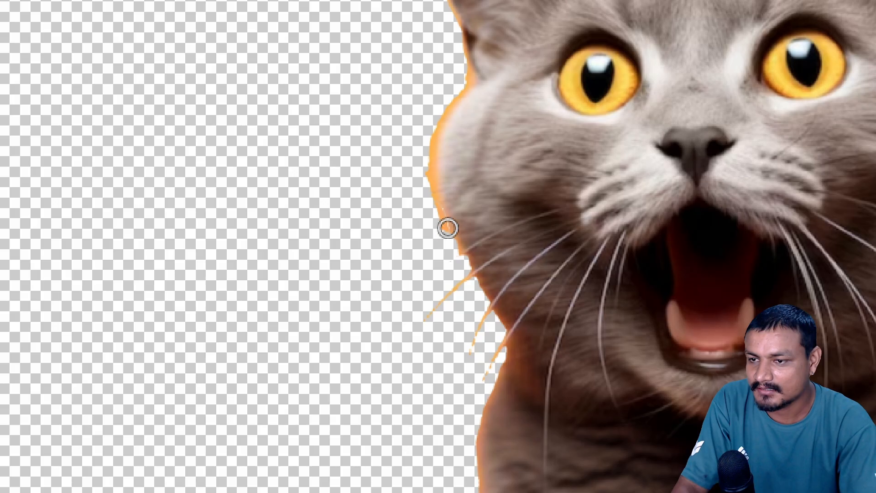
mouse_move(448, 228)
left_mouse_down()
mouse_move(427, 177)
mouse_move(427, 203)
mouse_move(424, 151)
mouse_move(458, 80)
left_mouse_up()
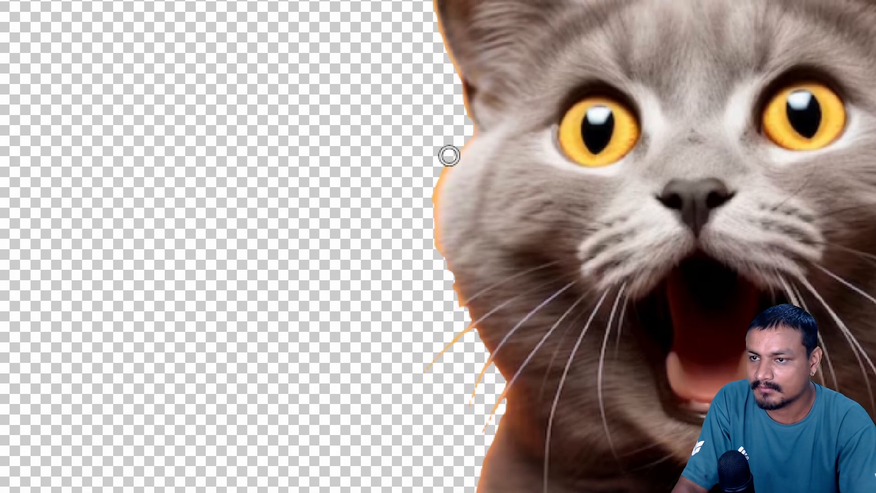
mouse_move(430, 264)
left_mouse_down()
mouse_move(457, 315)
mouse_move(449, 294)
left_mouse_up()
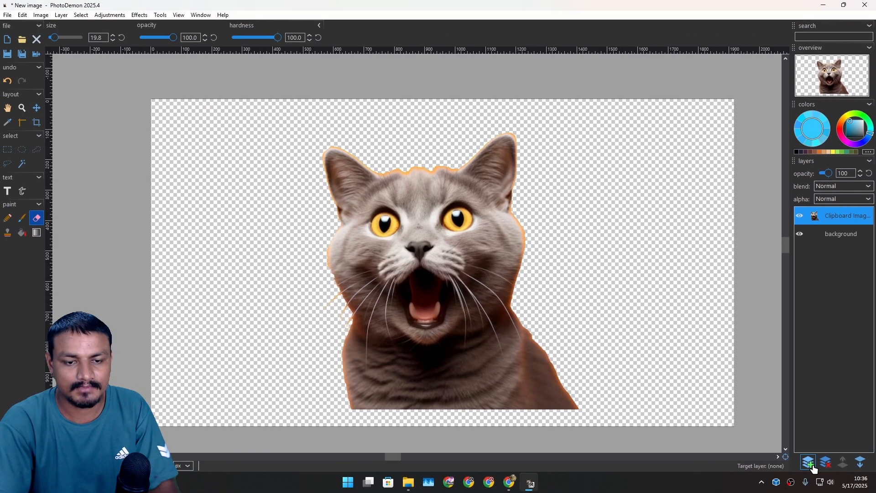
- Add a new transparent layer and place it below the cat layer
left_click(684, 405)
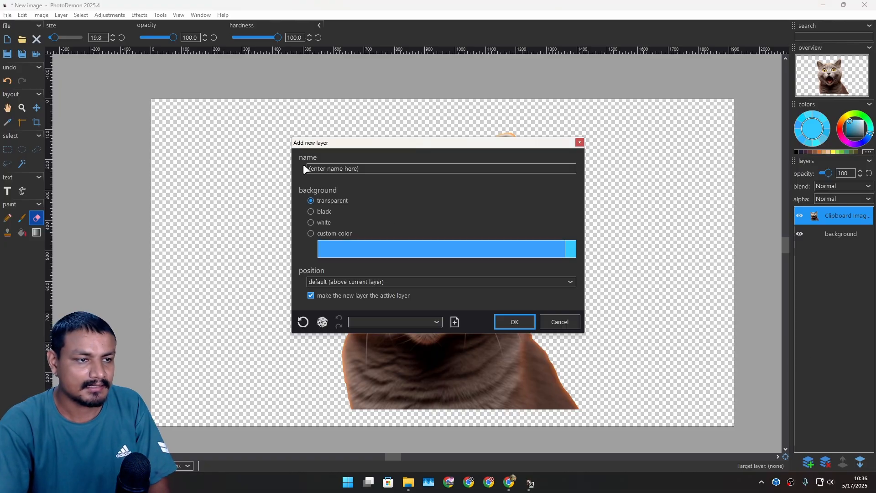
left_click(515, 325)
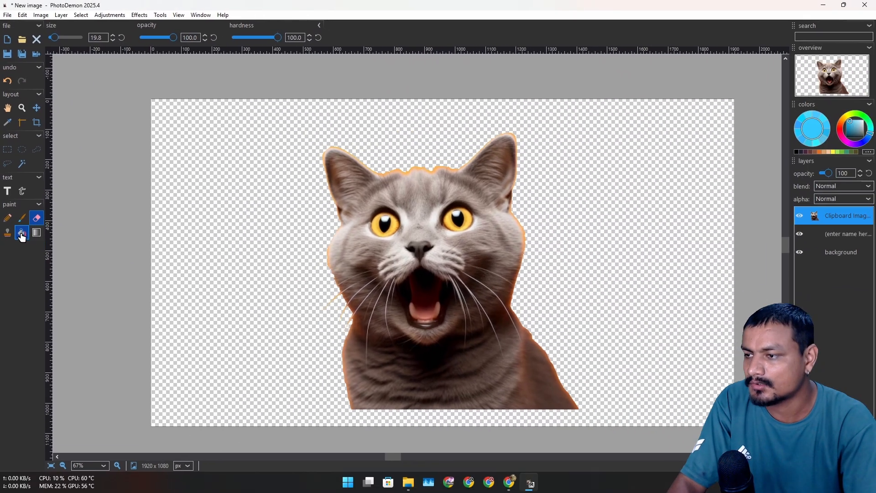
- Fill the new layer behind the cat with solid purple, undoing the bucket fill made on the cat layer
left_click(59, 250)
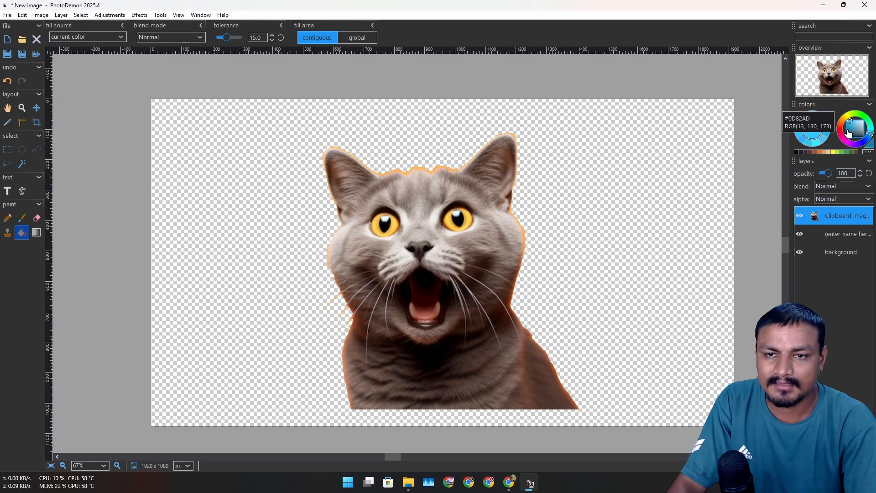
left_click(847, 145)
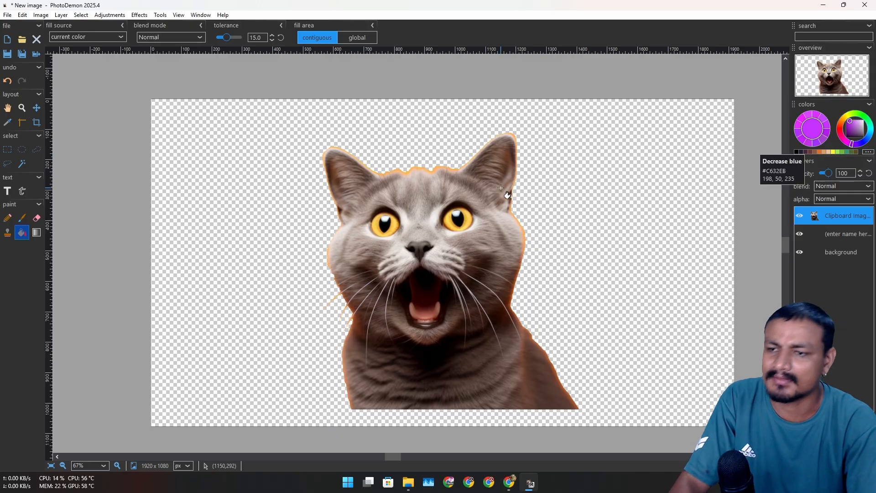
left_click(595, 190)
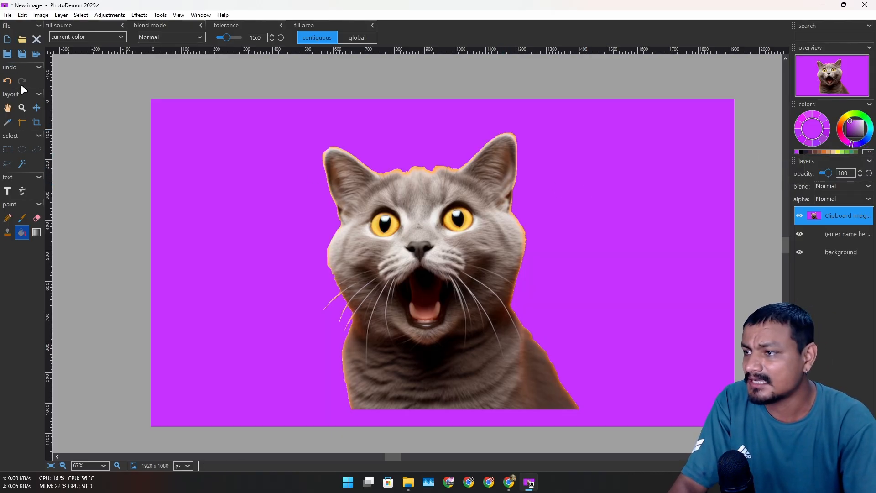
left_click(36, 107)
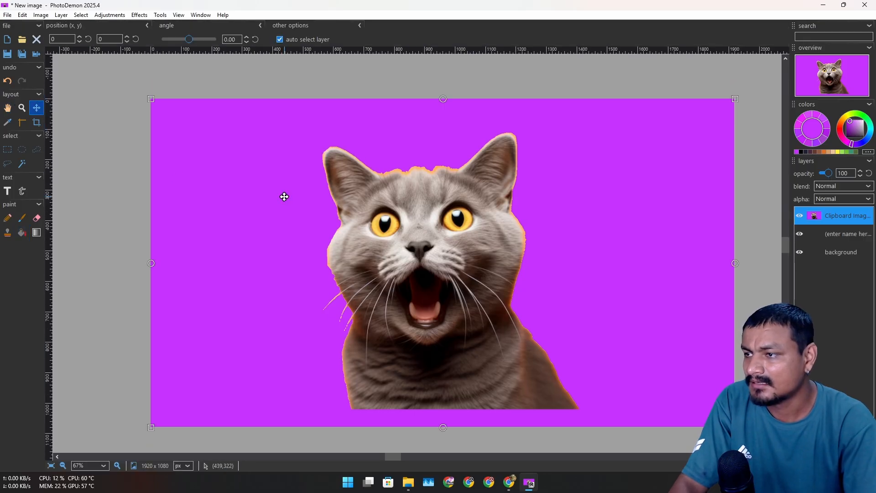
key("ctrl+z")
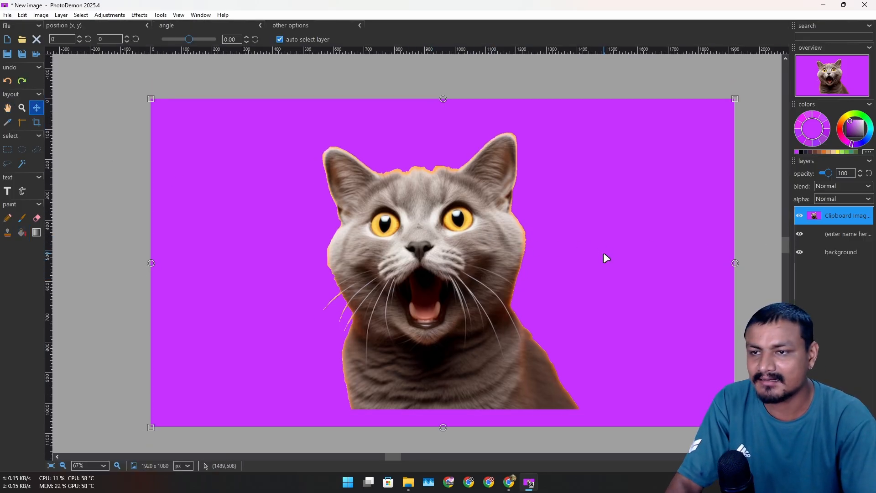
left_click(826, 223)
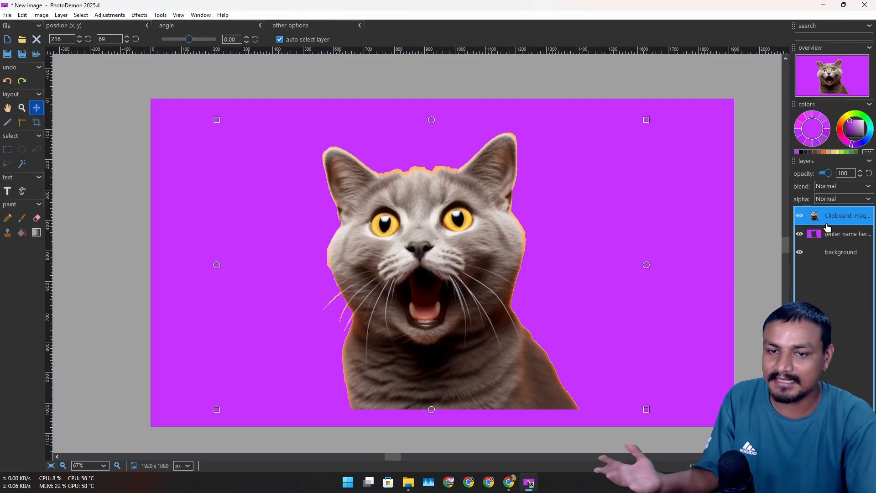
left_click(799, 216)
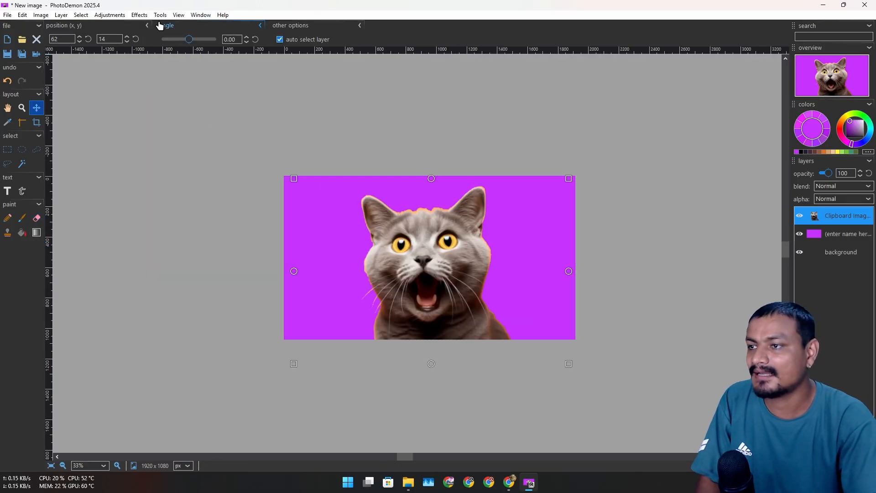
- Try Auto enhance on the cat layer and undo it
left_click(139, 15)
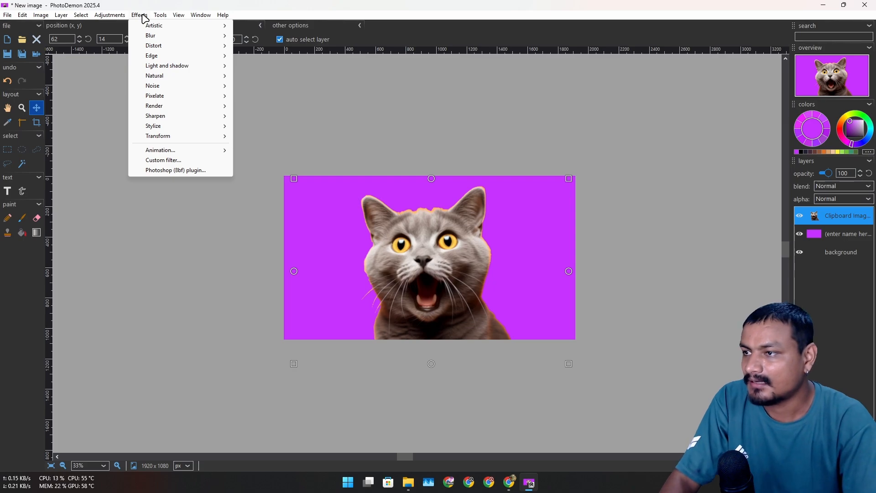
mouse_move(114, 17)
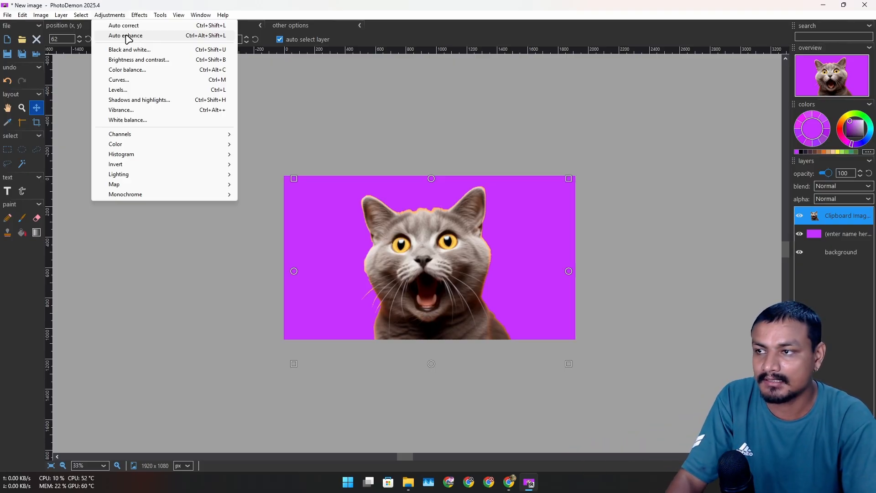
left_click(126, 36)
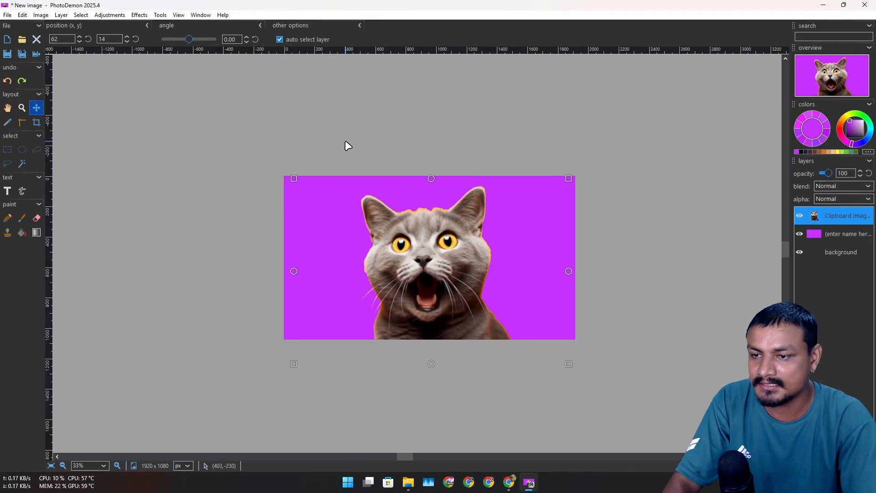
- Apply Auto correct followed by Auto enhance to the cat layer
left_click(109, 15)
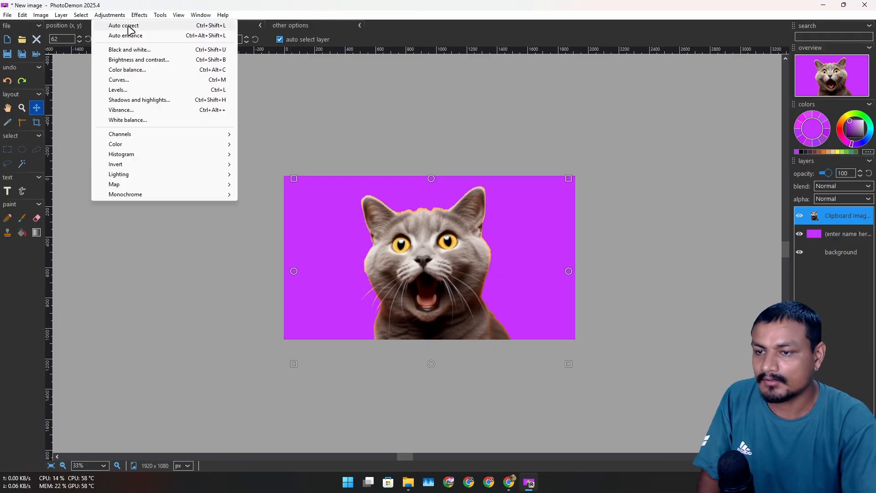
left_click(129, 27)
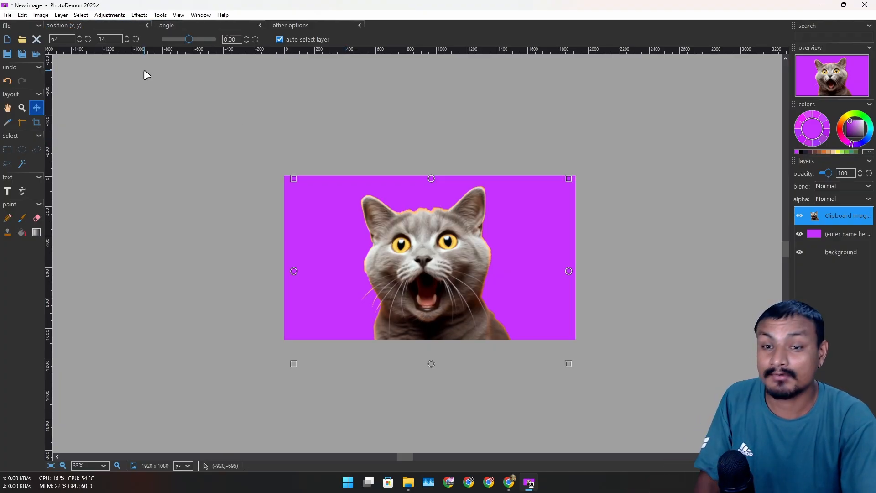
left_click(139, 15)
mouse_move(110, 18)
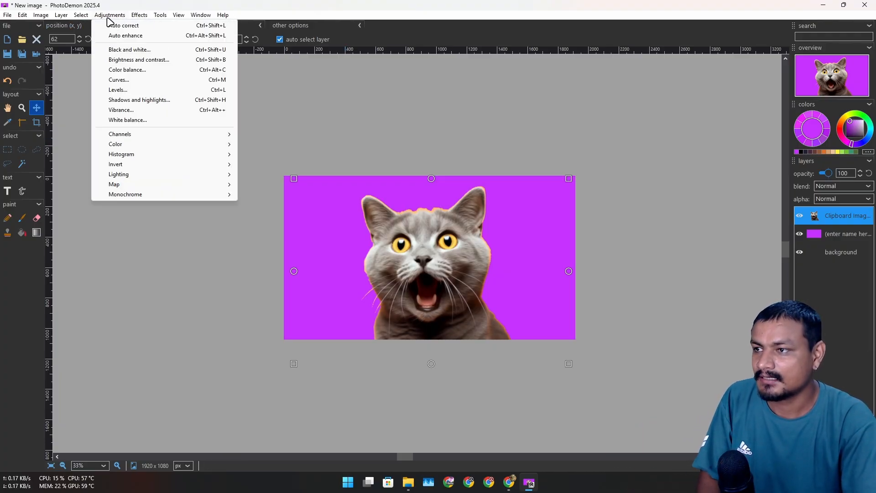
left_click(121, 37)
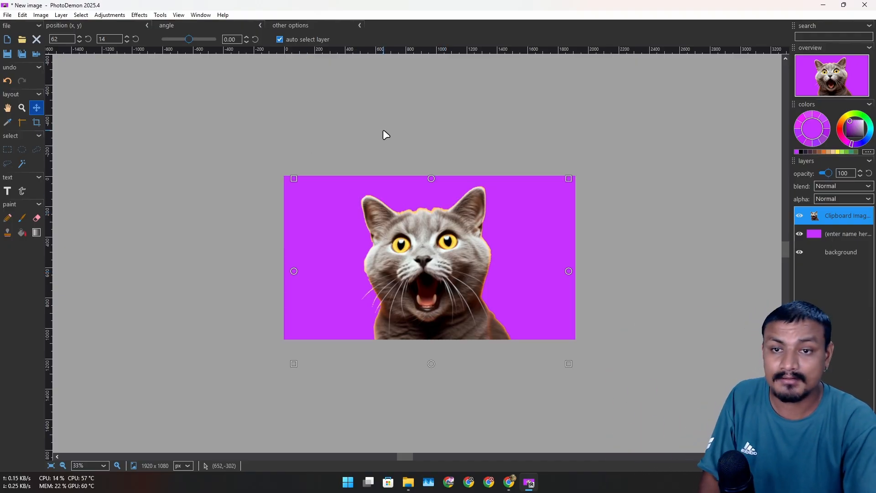
- Try a color balance on the cat layer with cyan-red 3, magenta-green -6 and yellow-blue -5
left_click(110, 15)
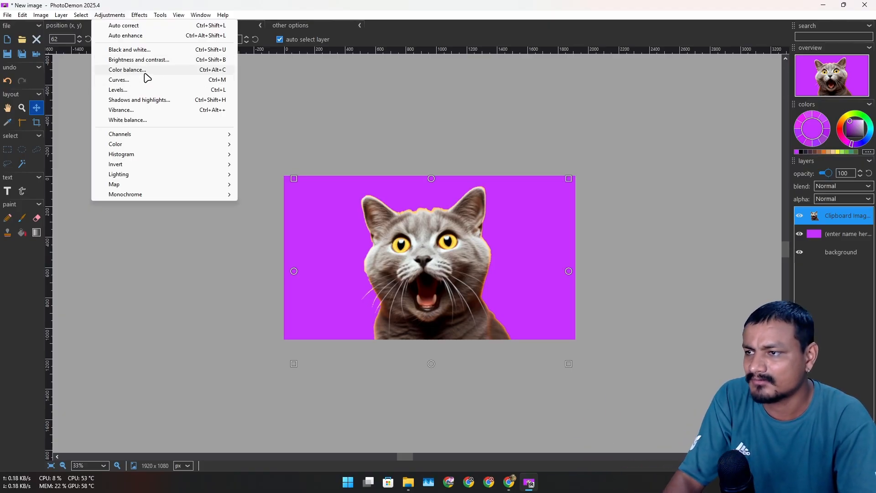
left_click(148, 73)
left_click_drag(434, 139, 237, 96)
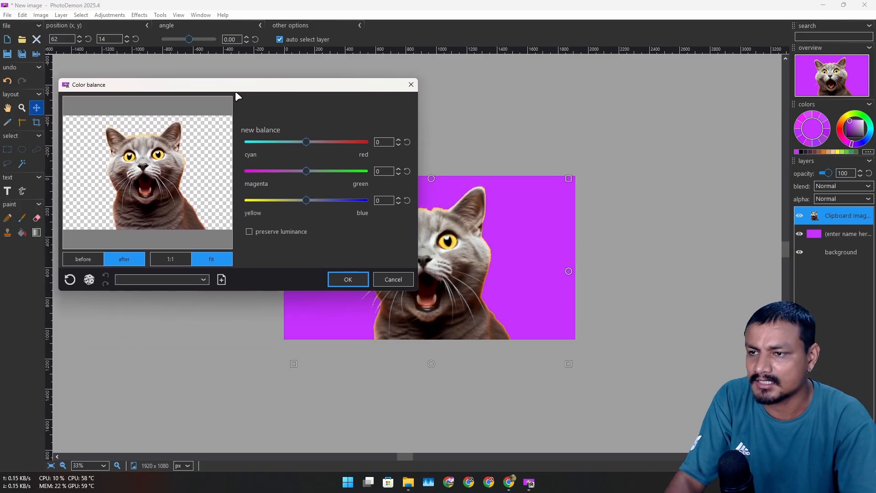
mouse_move(306, 145)
left_mouse_down()
mouse_move(323, 144)
mouse_move(308, 146)
left_mouse_up()
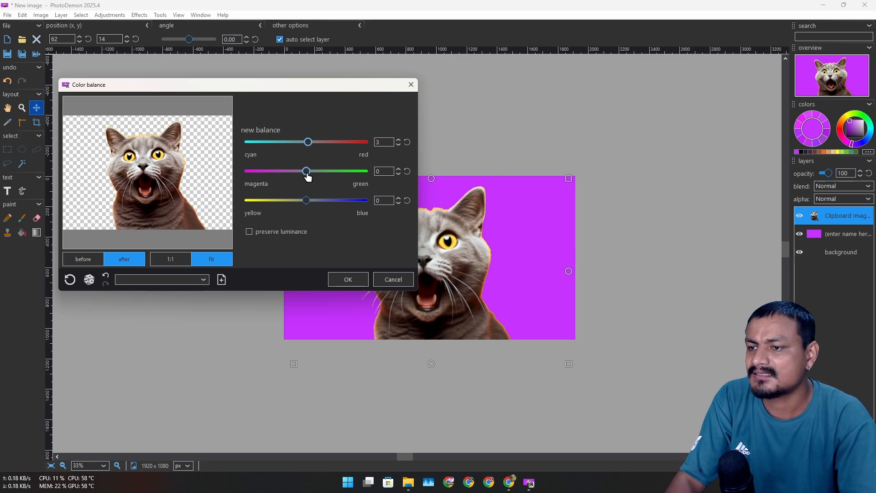
left_click_drag(314, 175, 309, 175)
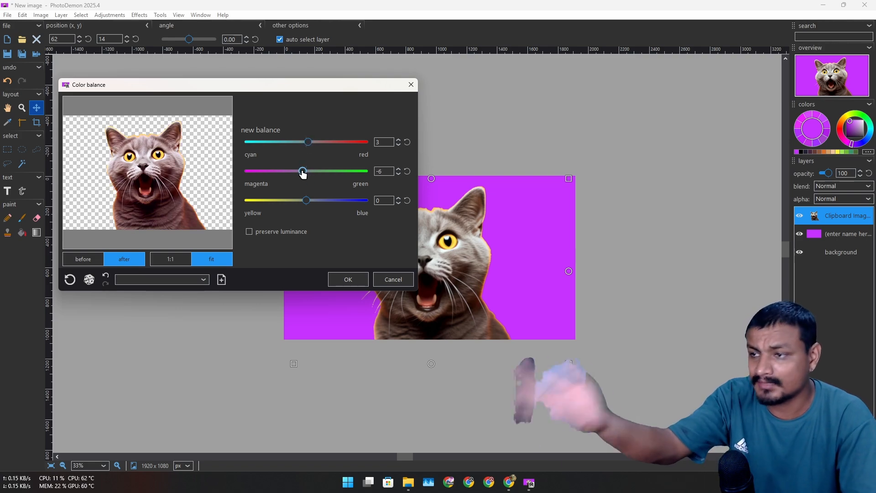
left_click(305, 201)
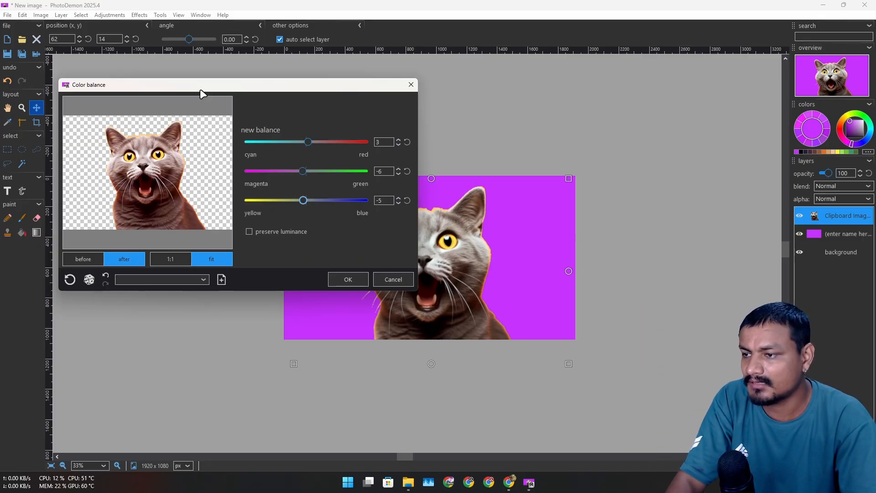
mouse_move(301, 206)
left_mouse_down()
mouse_move(319, 200)
mouse_move(299, 201)
mouse_move(305, 205)
left_mouse_up()
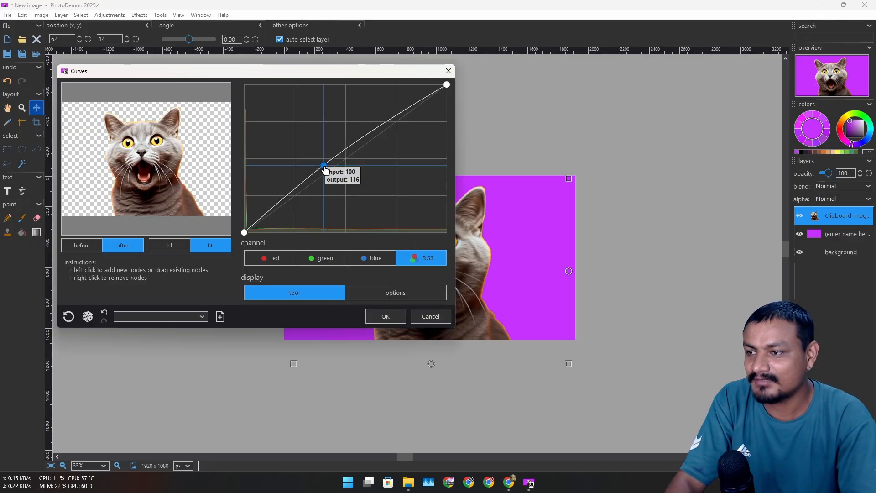
- Apply an RGB curve to the cat layer with three added nodes that lift shadows and midtones and lower the highlights
left_click_drag(325, 169, 285, 191)
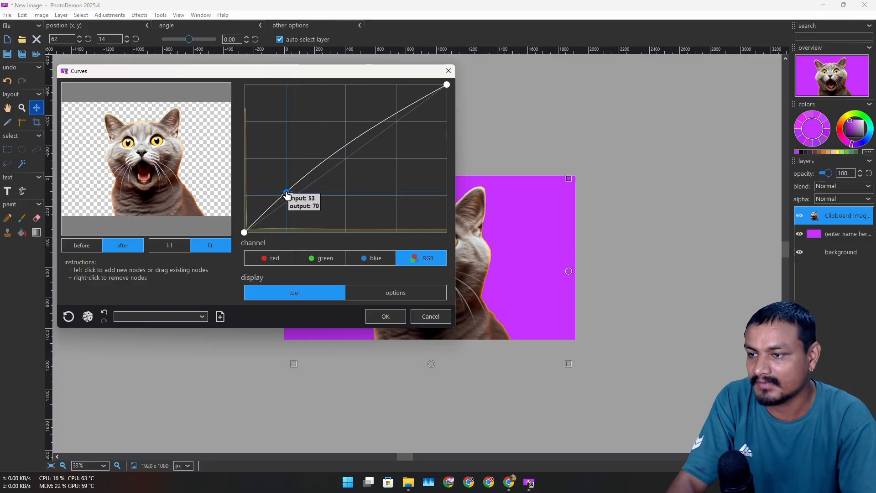
left_click(368, 131)
left_click_drag(368, 131, 388, 136)
mouse_move(326, 168)
left_mouse_down()
mouse_move(327, 176)
mouse_move(329, 158)
left_mouse_up()
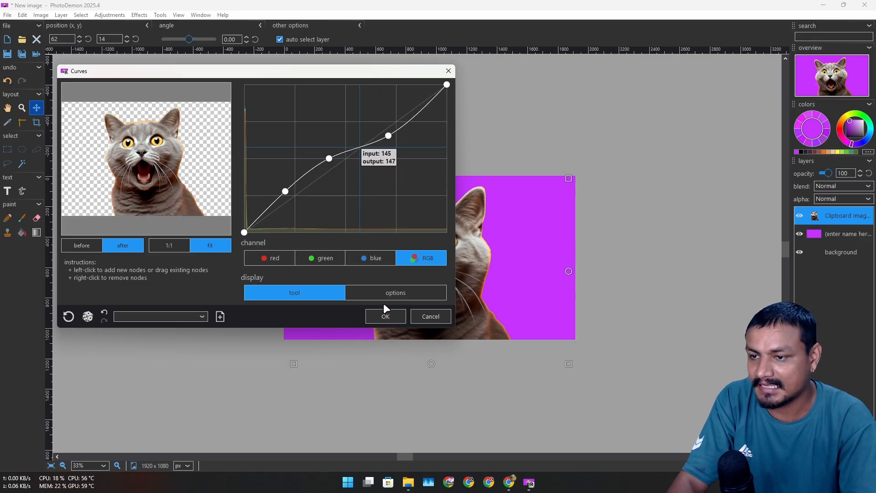
left_click(385, 314)
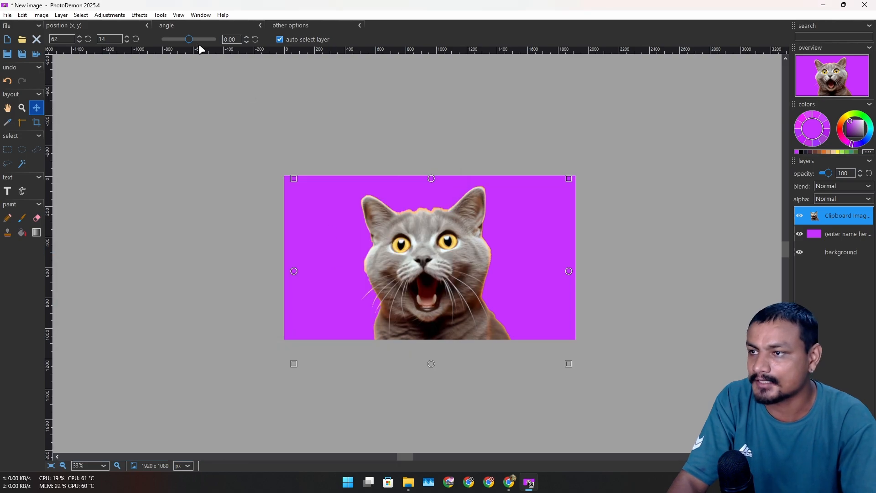
- Try the Colored pencil effect on the cat layer with tip radius 27 and pressure 45, and undo it
left_click(110, 15)
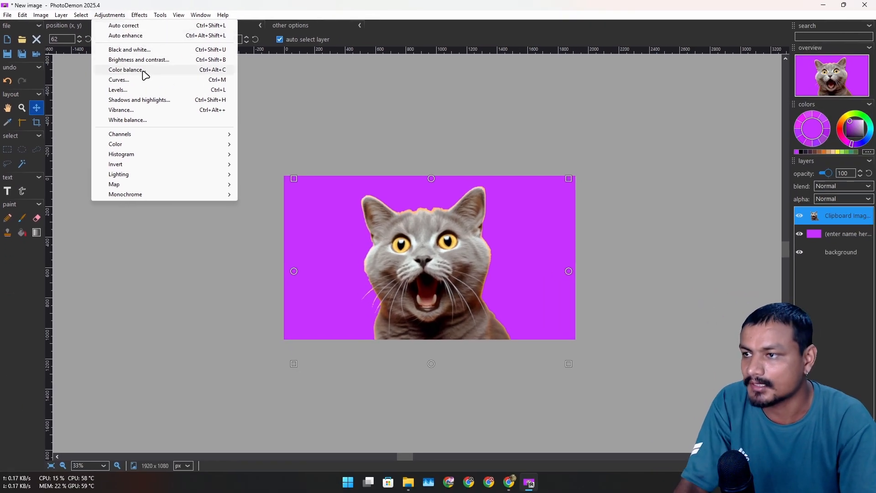
mouse_move(137, 19)
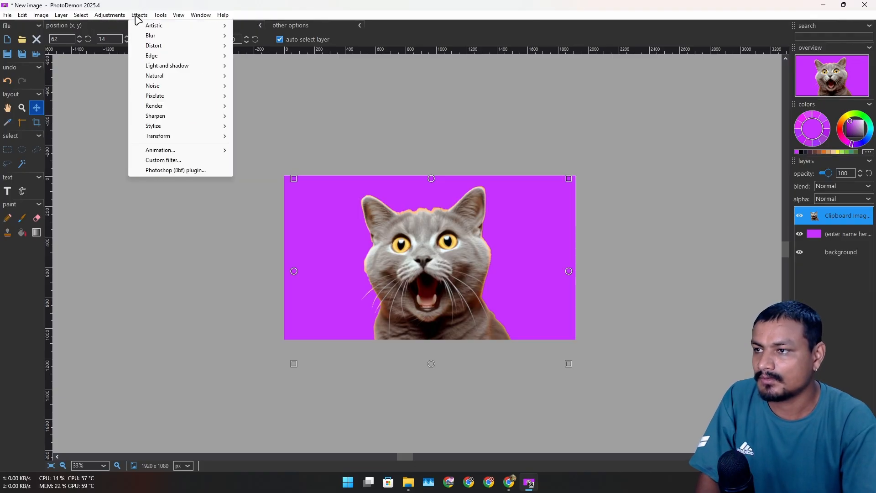
mouse_move(171, 29)
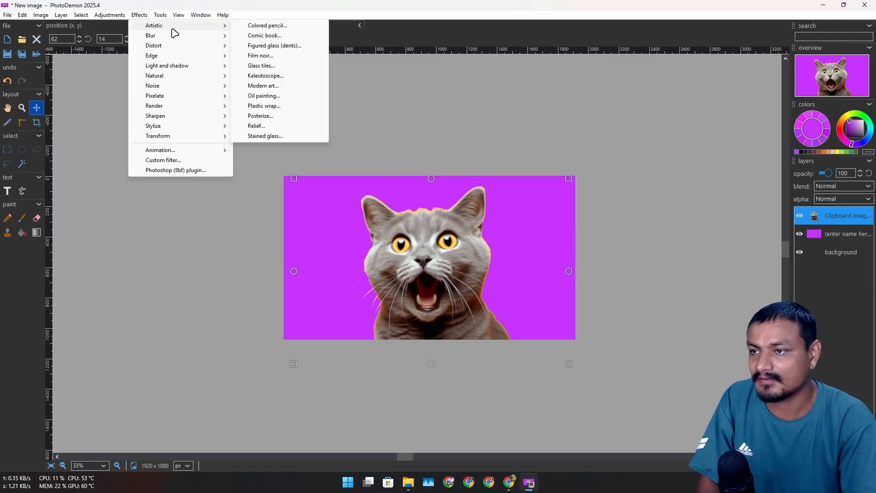
left_click(283, 30)
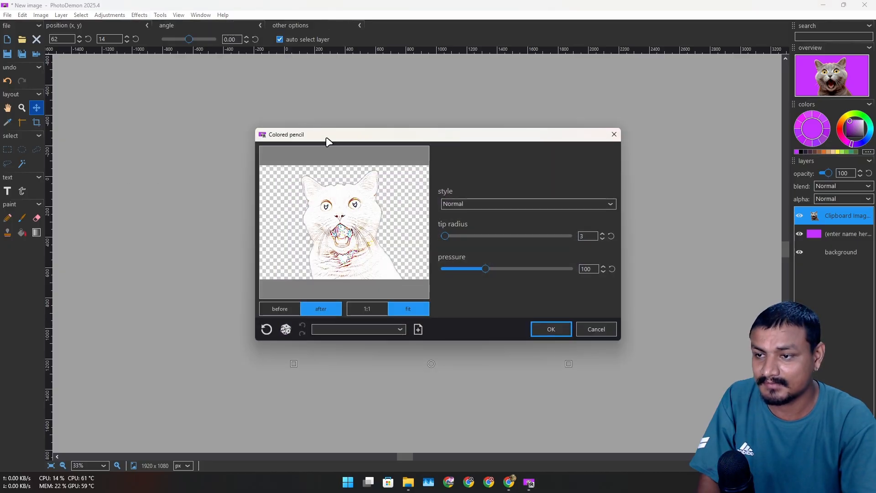
mouse_move(389, 139)
left_mouse_down()
mouse_move(194, 247)
mouse_move(188, 113)
left_mouse_up()
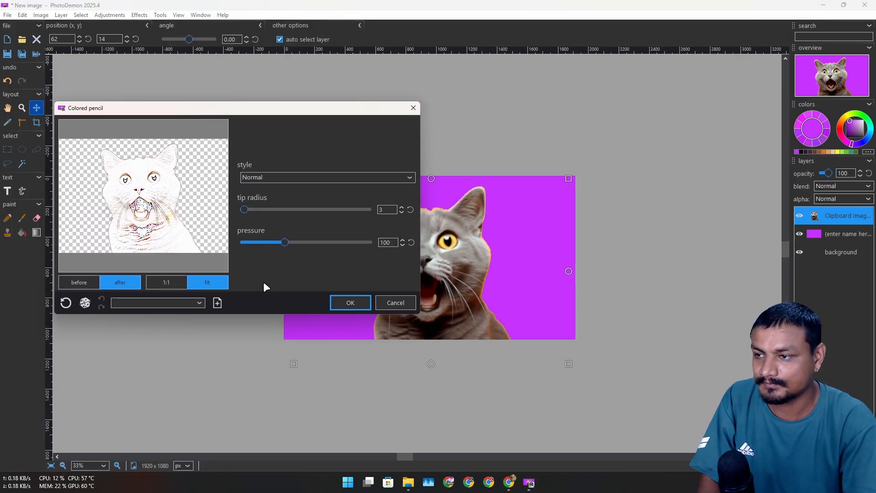
left_click_drag(282, 246, 257, 247)
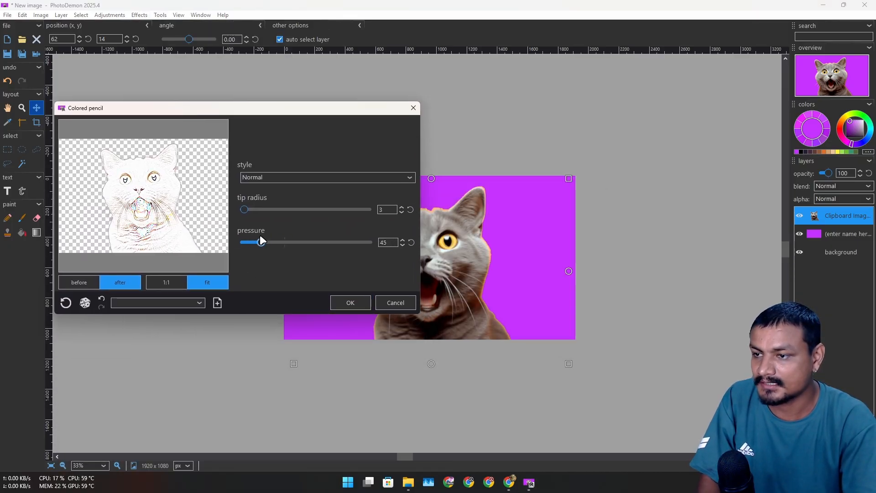
mouse_move(245, 211)
left_mouse_down()
mouse_move(356, 209)
mouse_move(275, 210)
left_mouse_up()
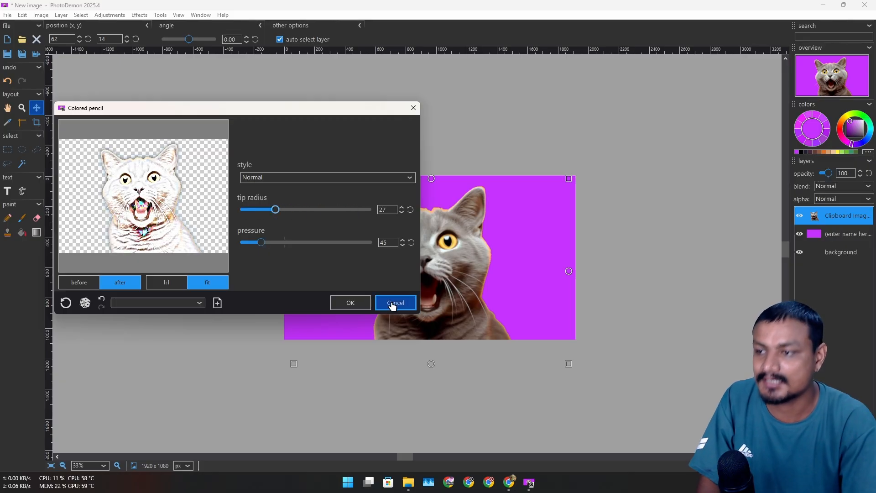
left_click(361, 304)
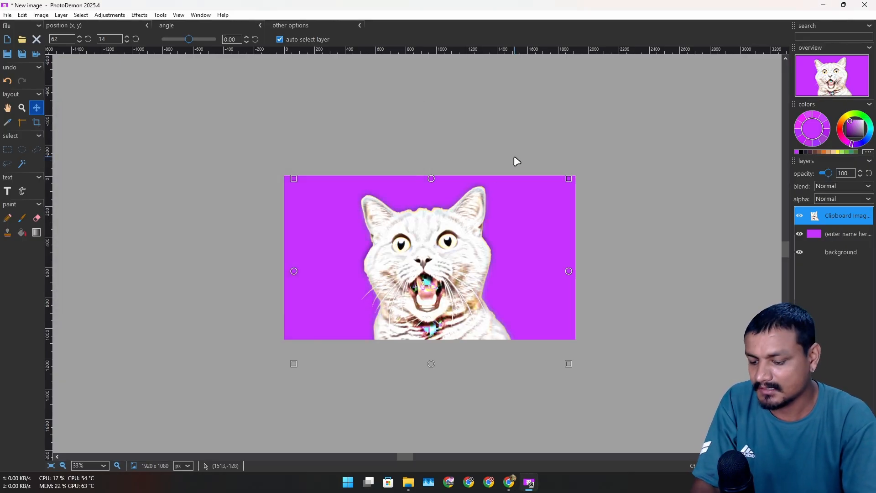
key("ctrl+z")
- Apply the Rainbow effect to the cat layer with offset 140, angle 95, strength 100 and saturation boost 66
left_click(140, 15)
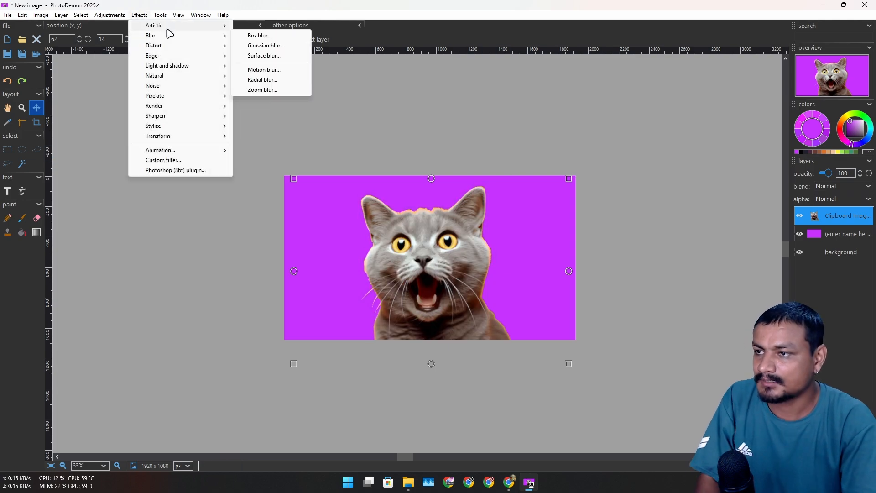
mouse_move(168, 29)
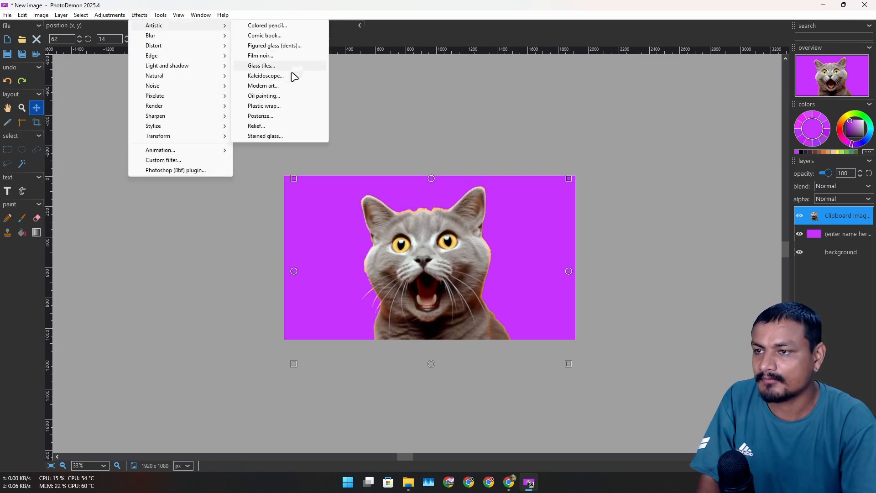
mouse_move(192, 39)
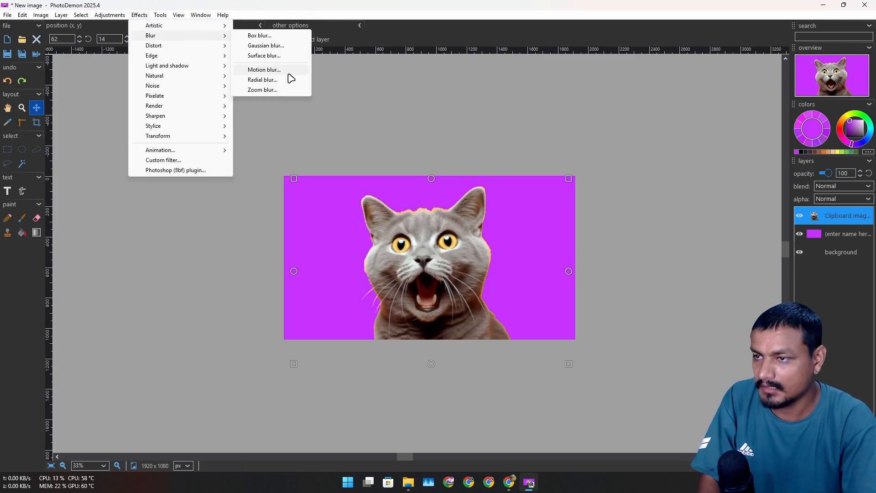
mouse_move(187, 69)
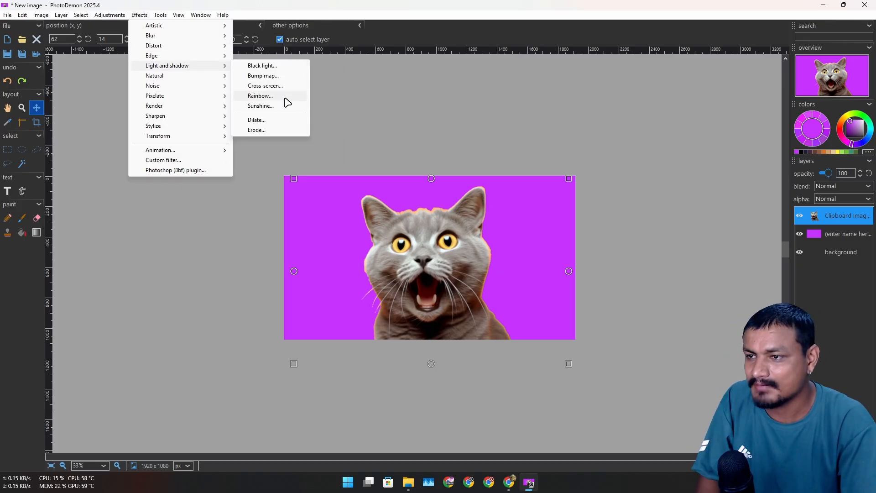
left_click(269, 96)
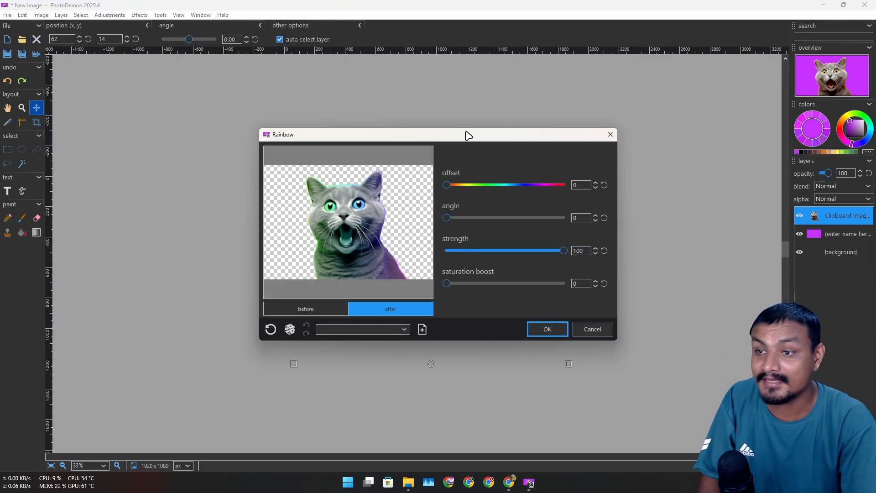
left_click_drag(467, 135, 415, 95)
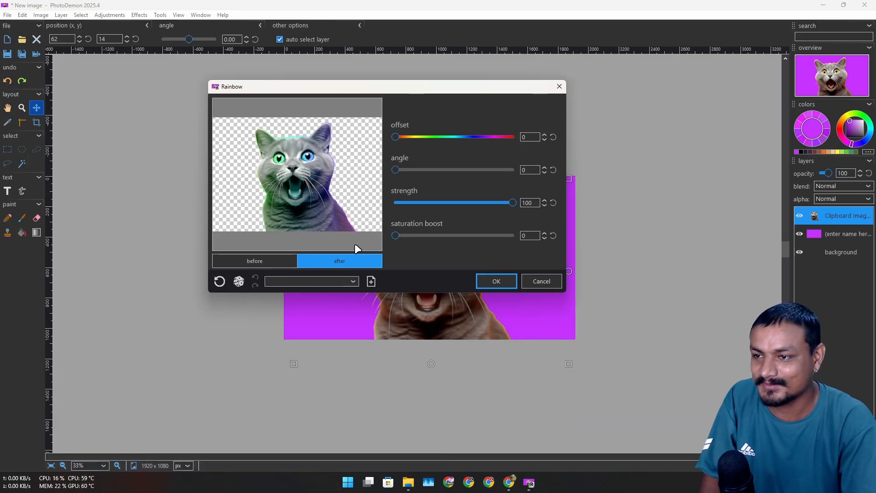
left_click_drag(403, 140, 444, 147)
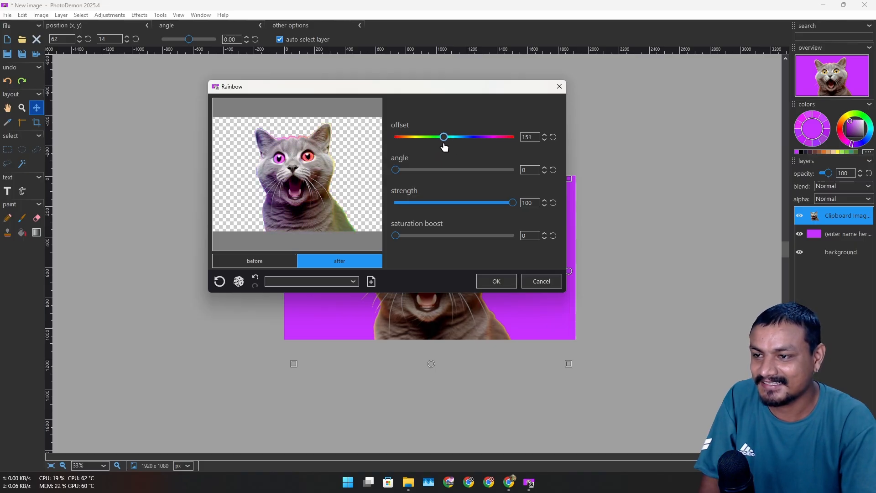
left_click_drag(398, 173, 435, 172)
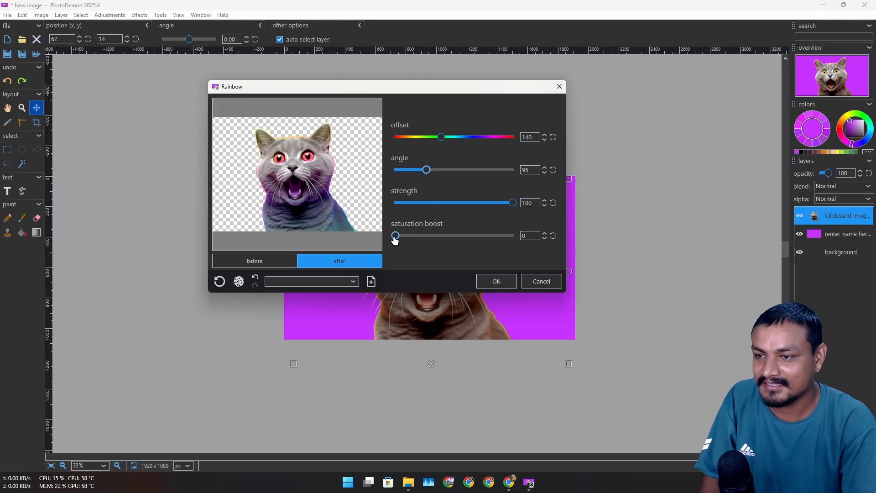
mouse_move(395, 238)
left_mouse_down()
mouse_move(473, 237)
mouse_move(397, 239)
left_mouse_up()
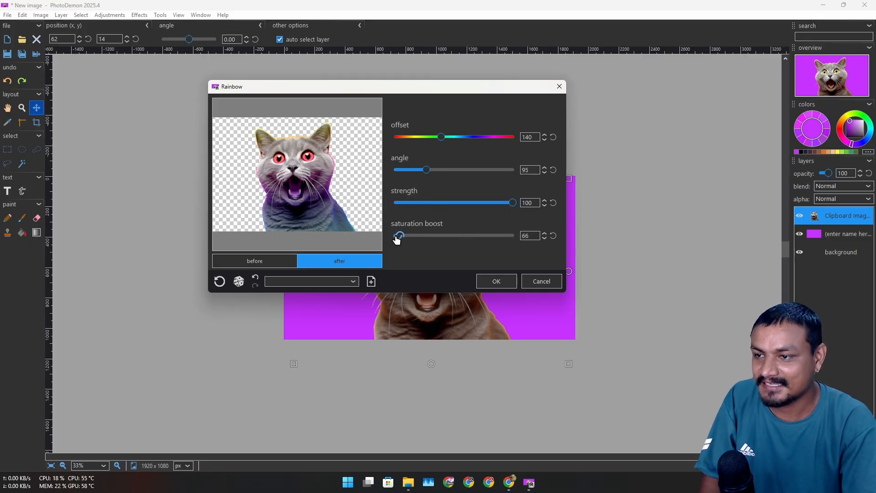
left_click(496, 282)
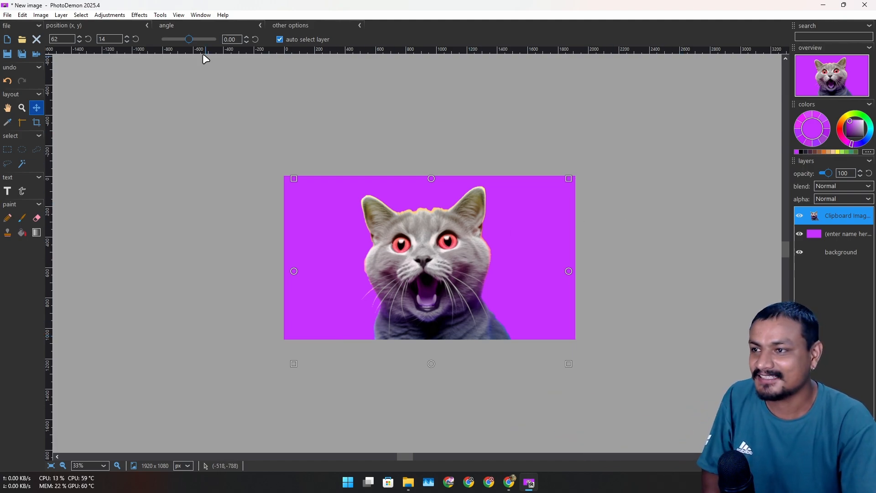
left_click(139, 16)
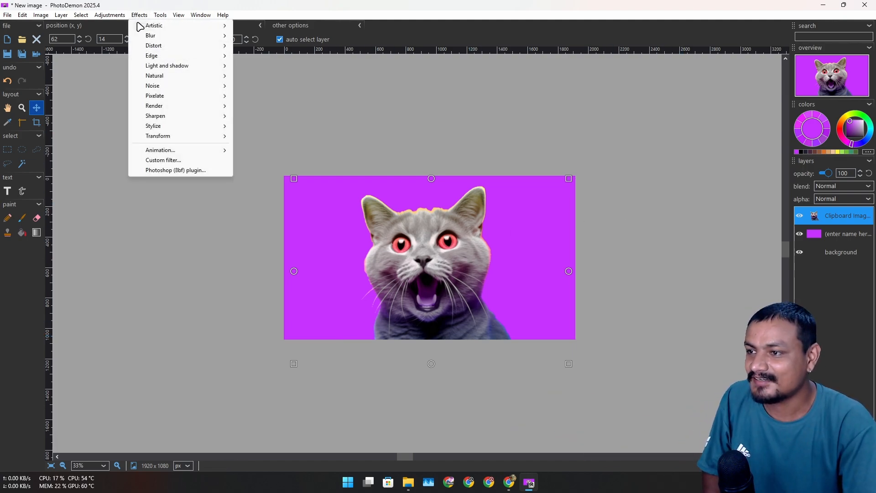
mouse_move(177, 76)
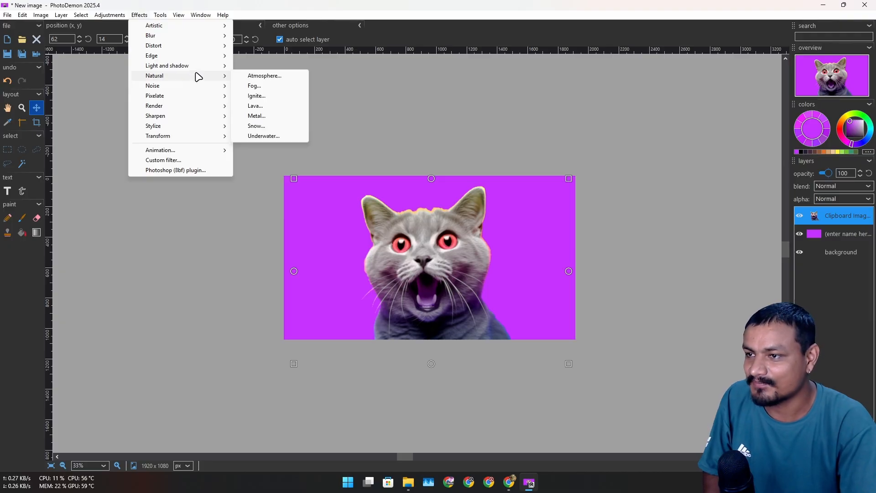
left_click(275, 89)
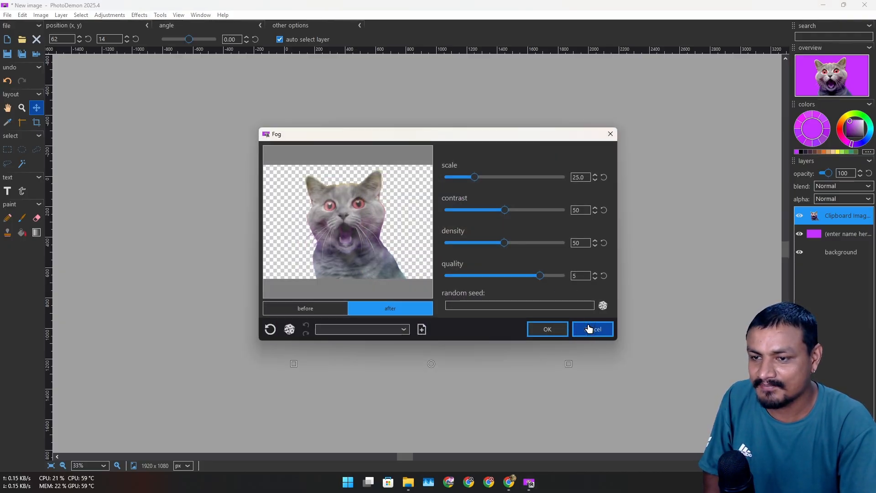
left_click(590, 332)
- Apply the Fog effect to the purple background layer with scale 14.5 and reduced contrast
left_click(838, 234)
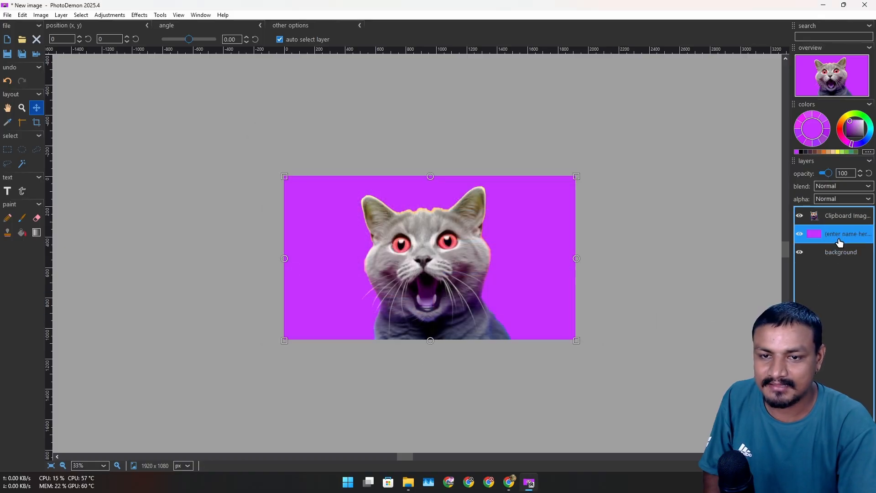
left_click(140, 15)
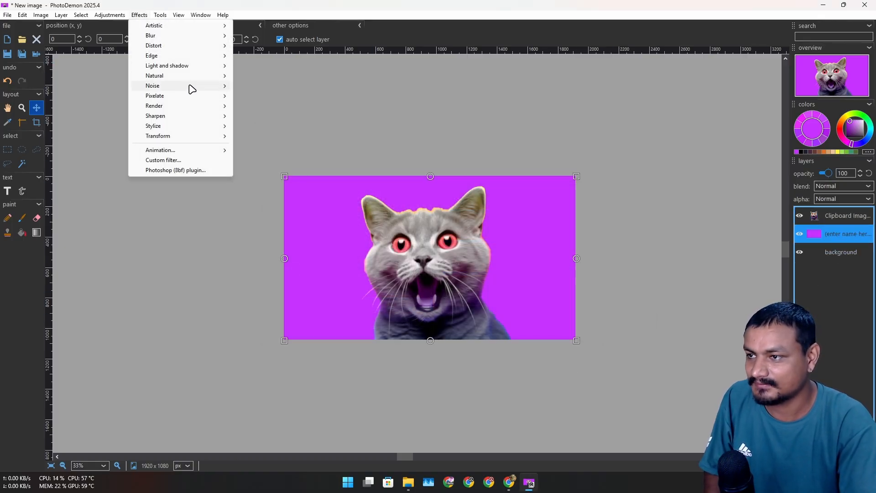
mouse_move(201, 81)
left_click(276, 86)
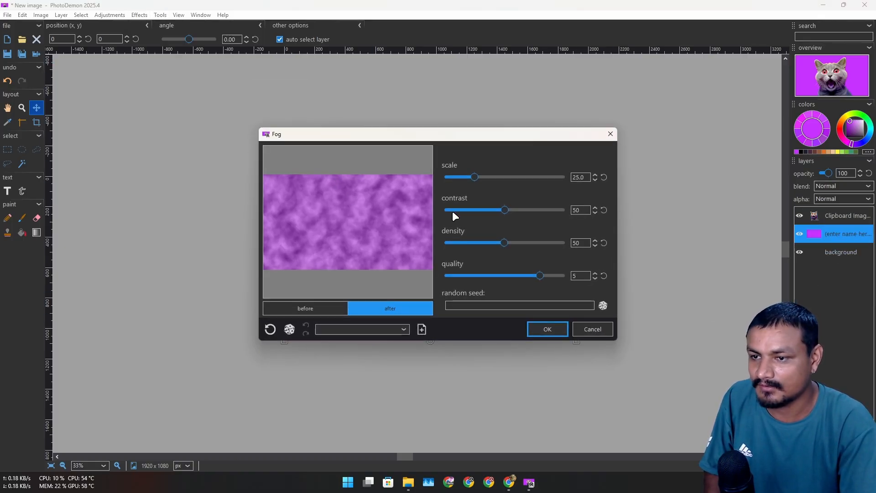
left_click_drag(457, 139, 359, 104)
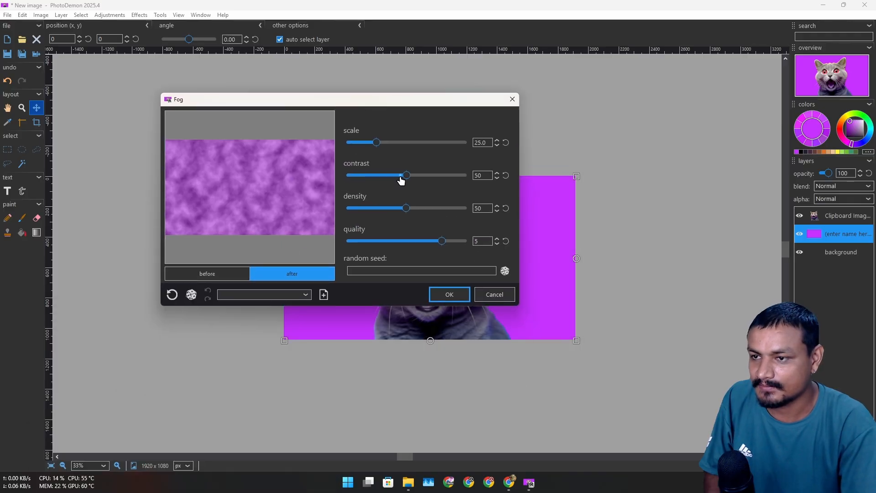
left_click_drag(378, 146, 363, 144)
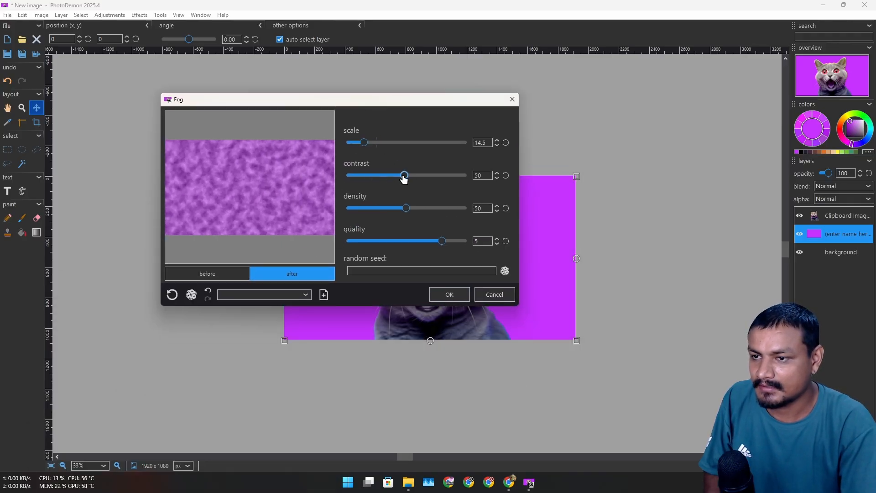
left_click_drag(404, 177, 375, 178)
left_click(461, 299)
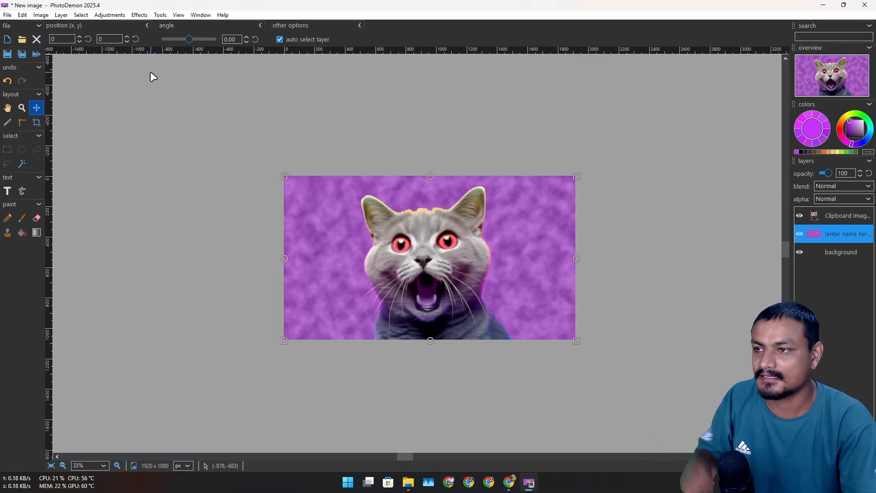
- Preview the Underwater effect on the purple background layer without applying it
left_click(135, 14)
mouse_move(157, 76)
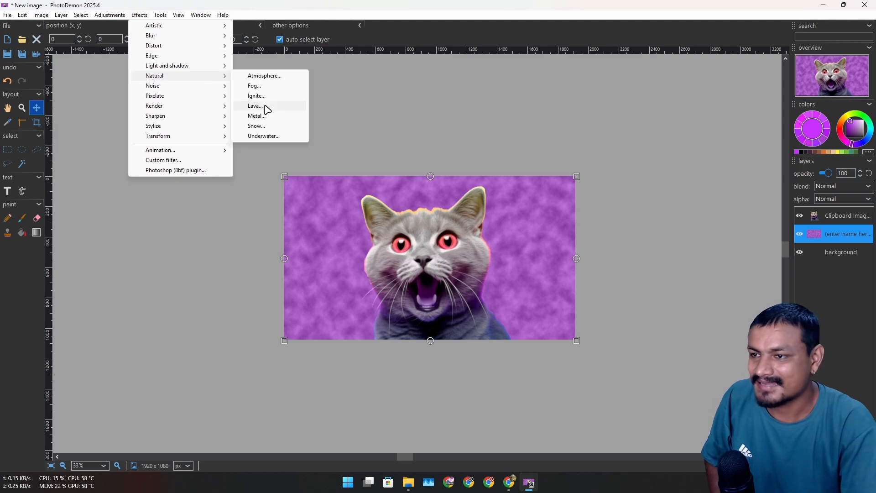
left_click(265, 136)
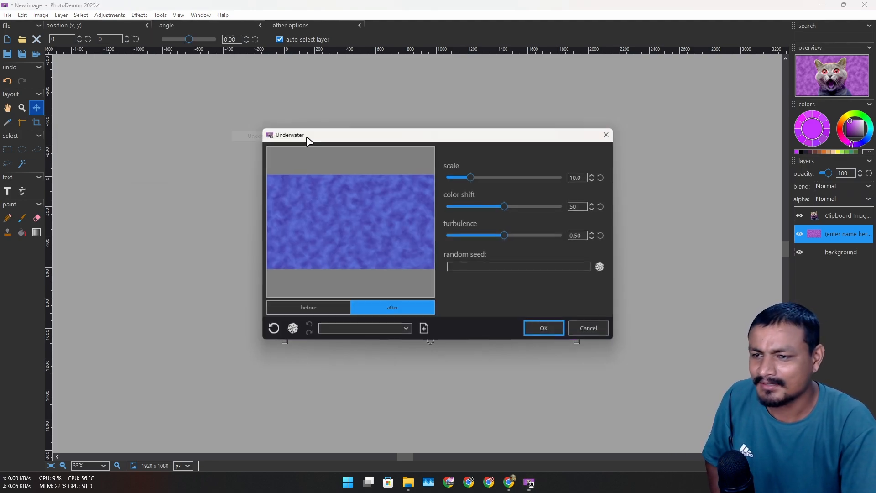
left_click(590, 330)
left_click(138, 15)
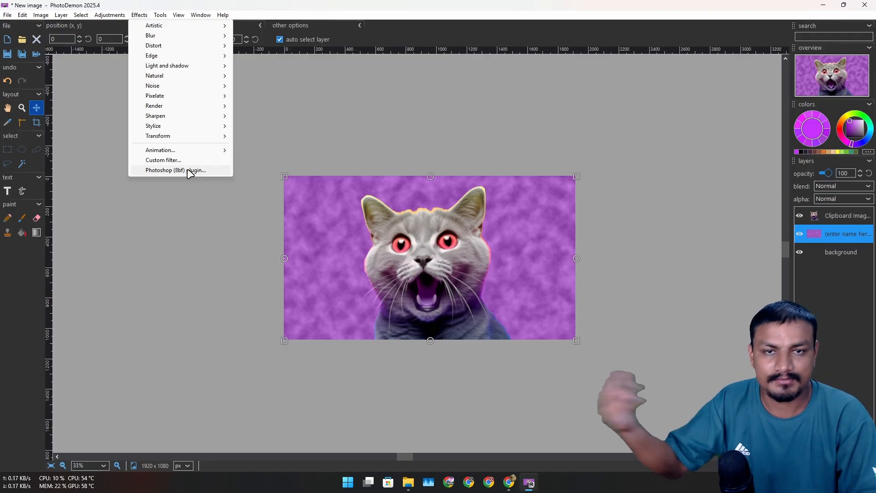
mouse_move(61, 17)
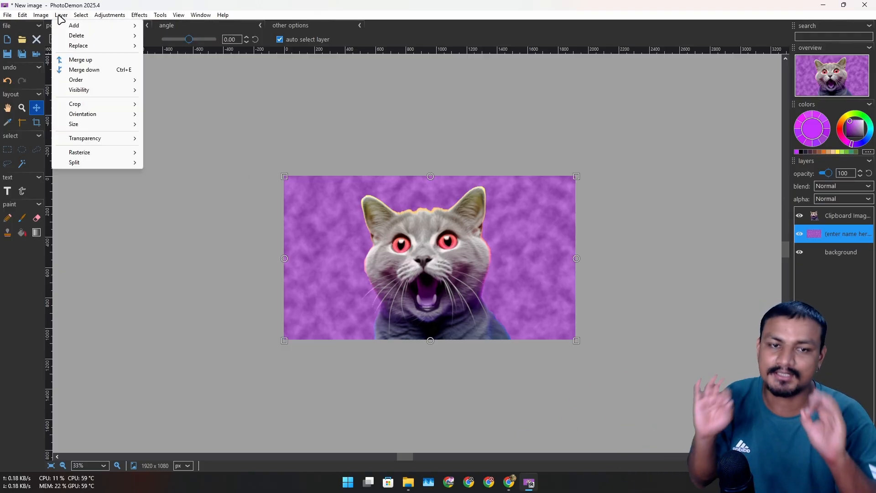
mouse_move(106, 20)
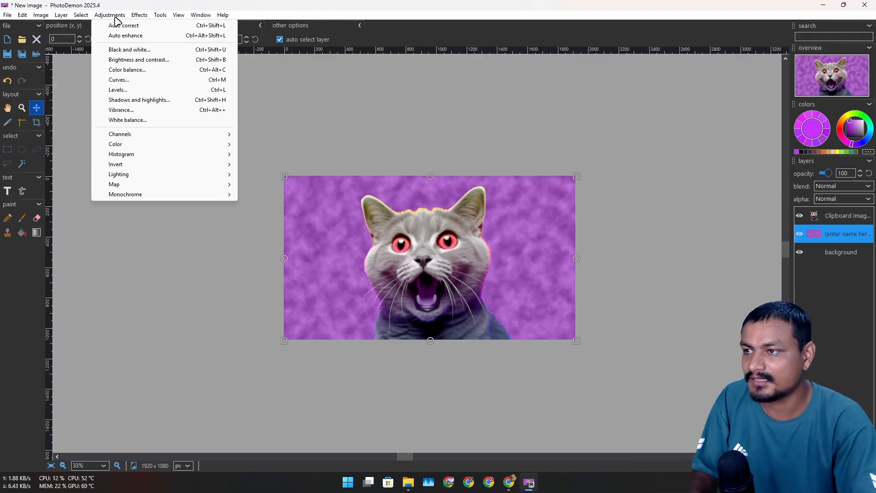
mouse_move(140, 16)
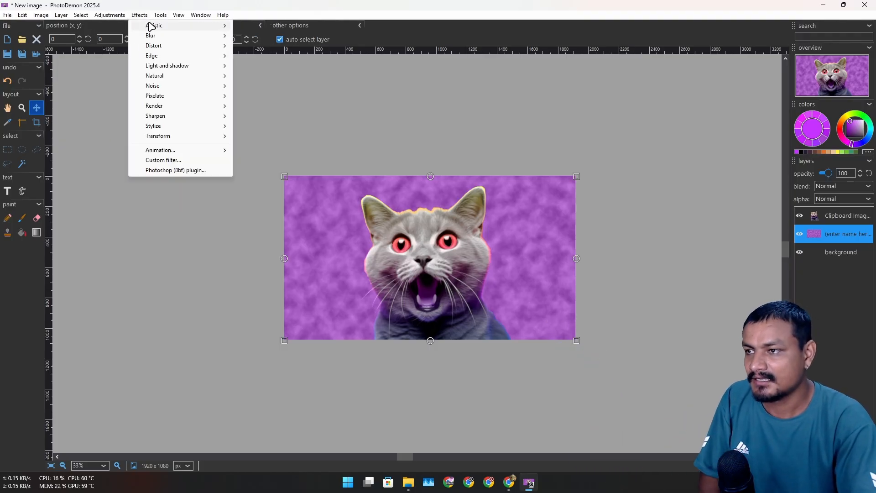
mouse_move(181, 49)
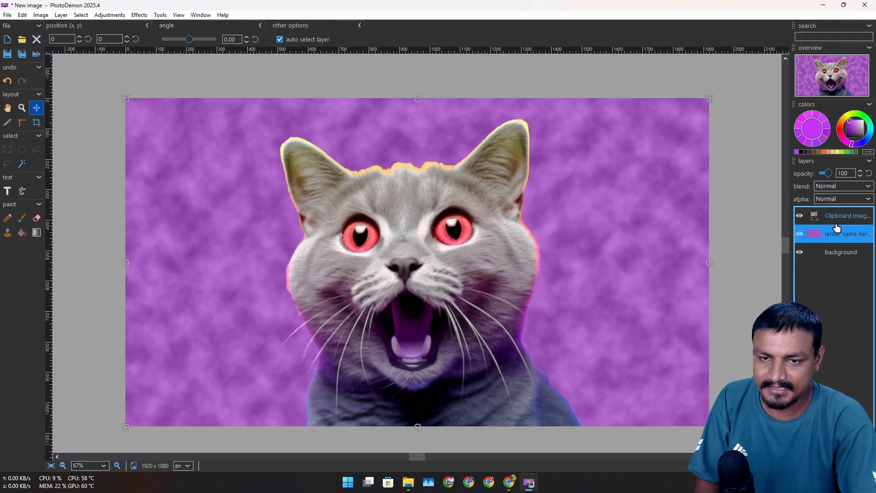
right_click(838, 235)
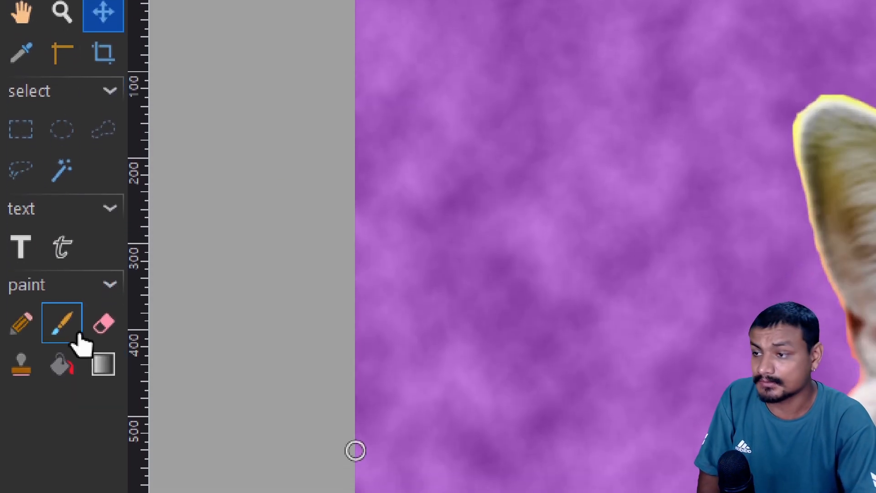
- Add an advanced text layer reading "Hello" in the upper-left area of the canvas, beside the cat's ear
left_click(21, 284)
left_click(62, 284)
left_click_drag(158, 135, 377, 206)
type("Hello")
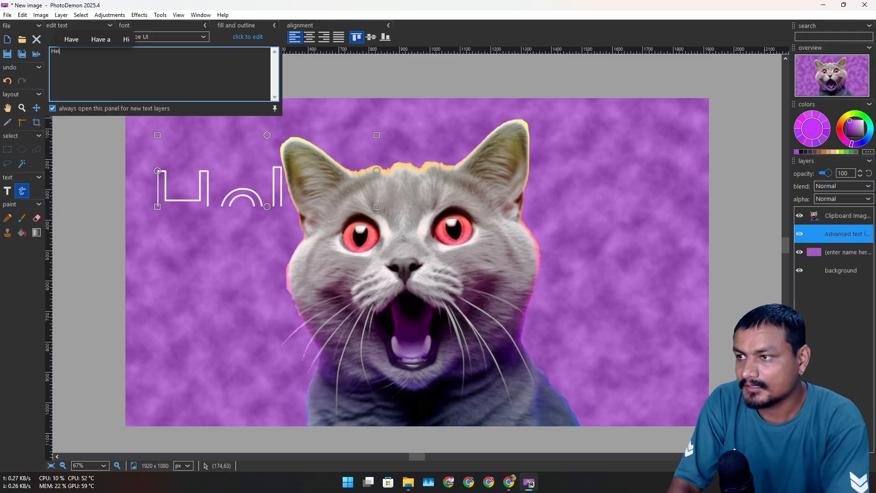
key("Return")
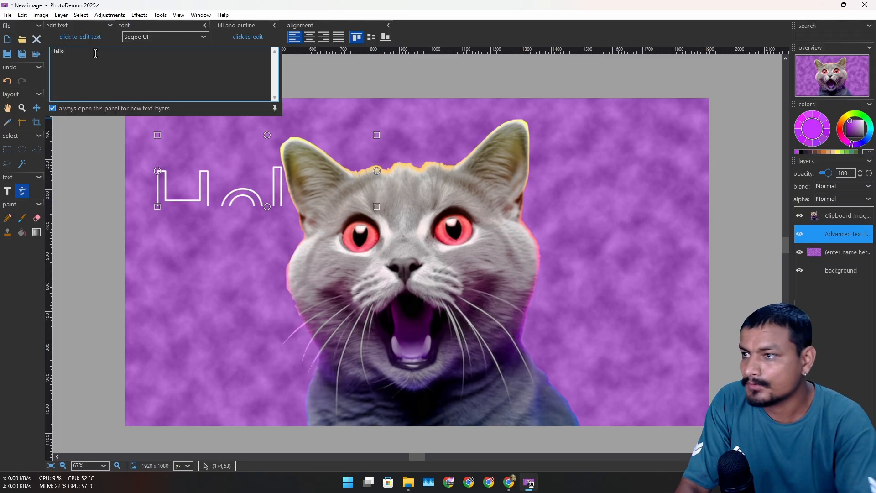
- Set the "Hello" text's font size to 181 and its automatic fit to box
left_click(127, 26)
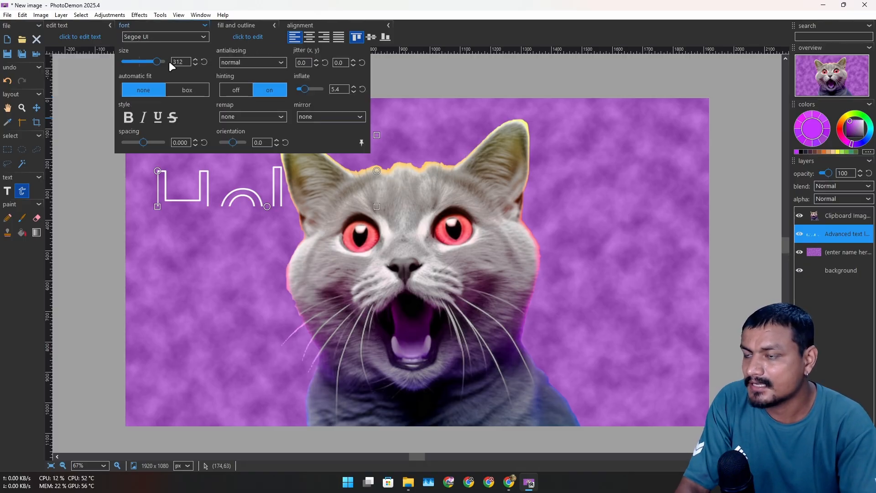
left_click_drag(157, 61, 154, 66)
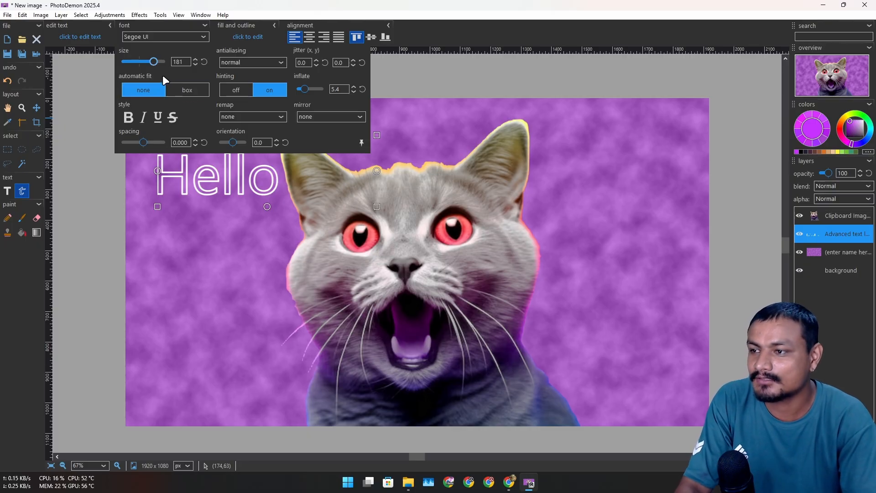
left_click(187, 93)
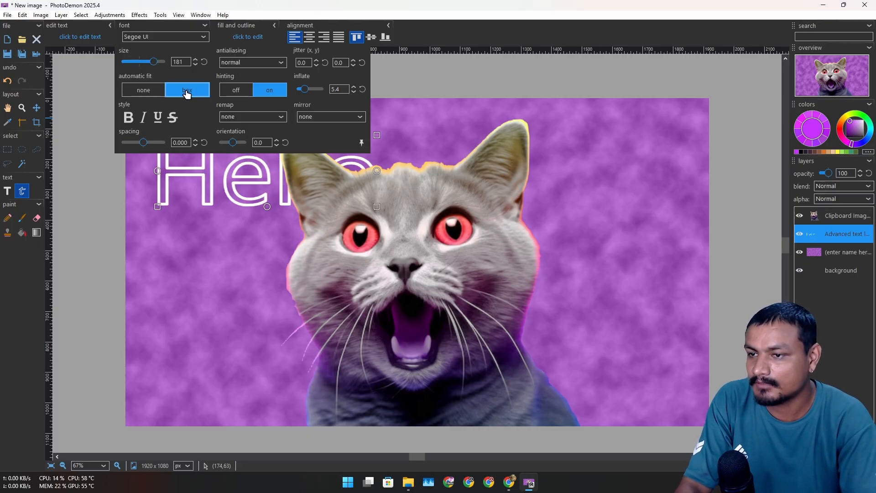
left_click(144, 90)
left_click(186, 91)
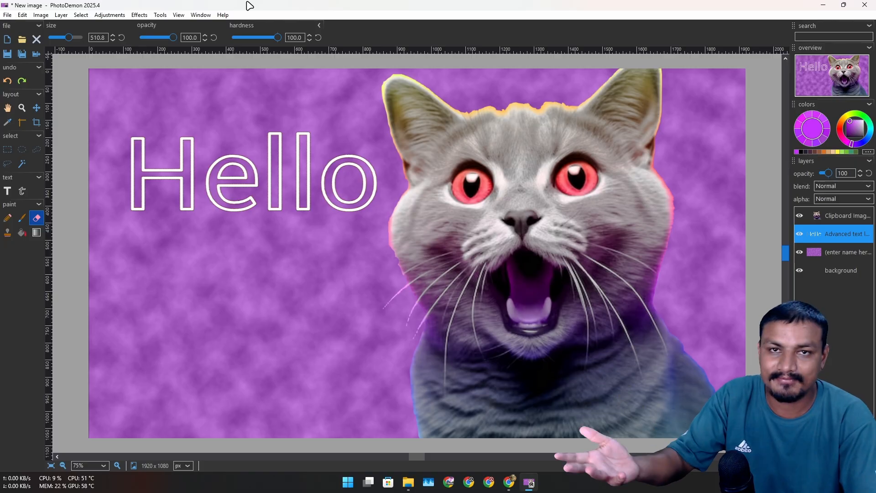
left_click(139, 18)
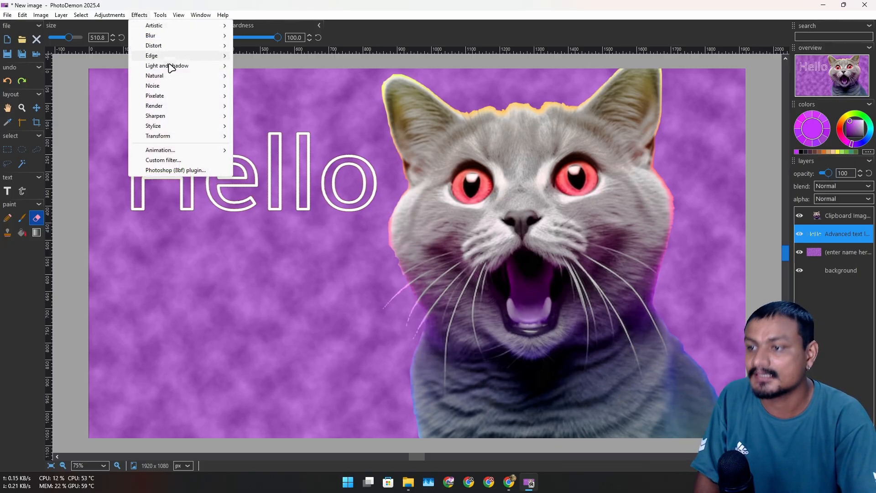
left_click(187, 174)
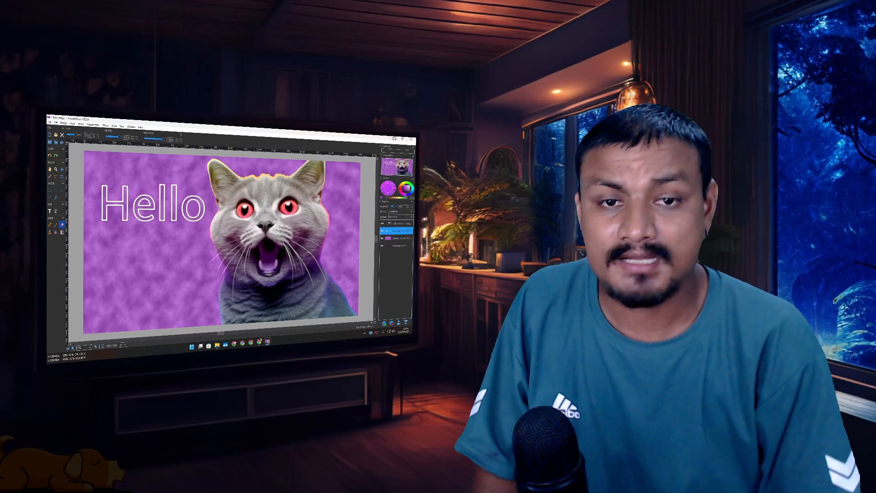